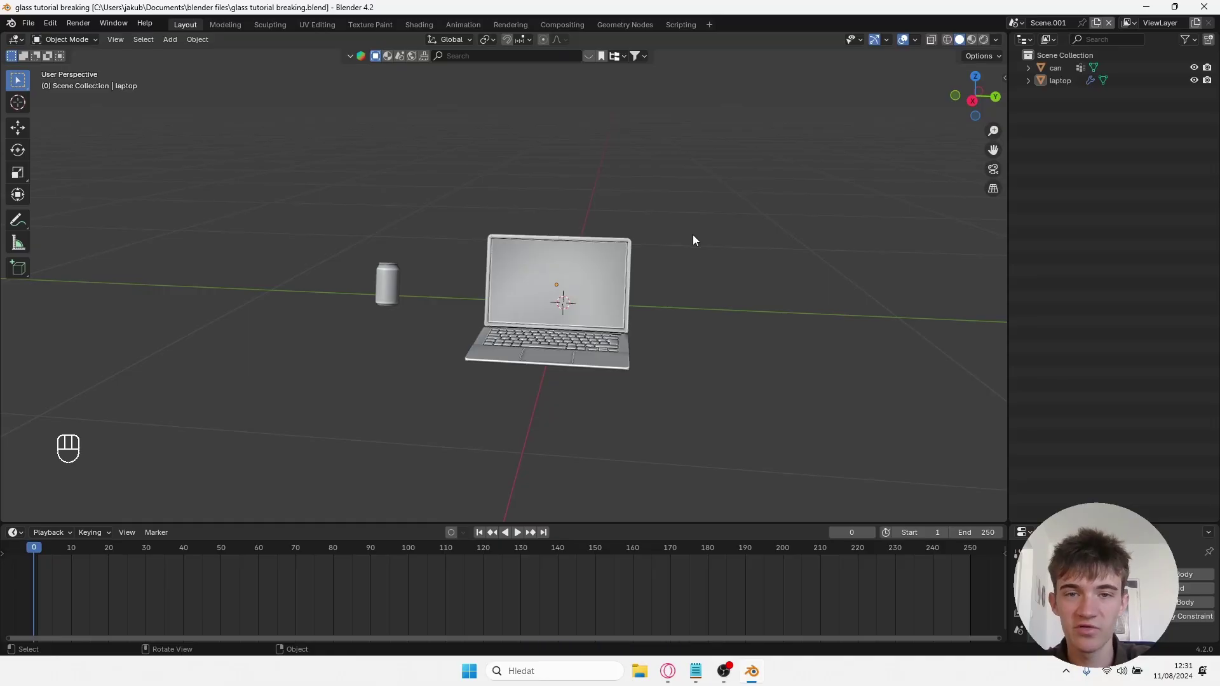
Step: Select the laptop, frame it in the viewport, and save glass tutorial breaking.blend
middle_drag(693, 235, 693, 240)
click(545, 237)
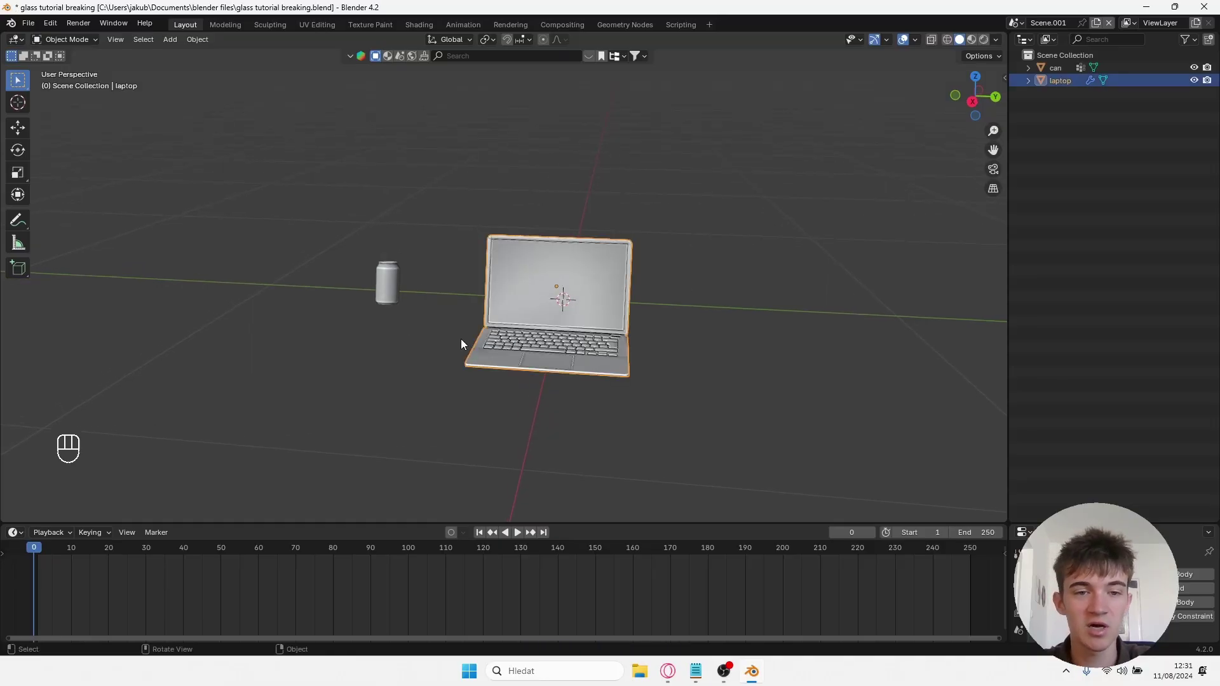
scroll(484, 311, up, 2)
middle_drag(534, 233, 559, 239)
mouse_move(639, 302)
shift+middle_down()
mouse_move(613, 299)
mouse_move(630, 297)
shift+middle_up()
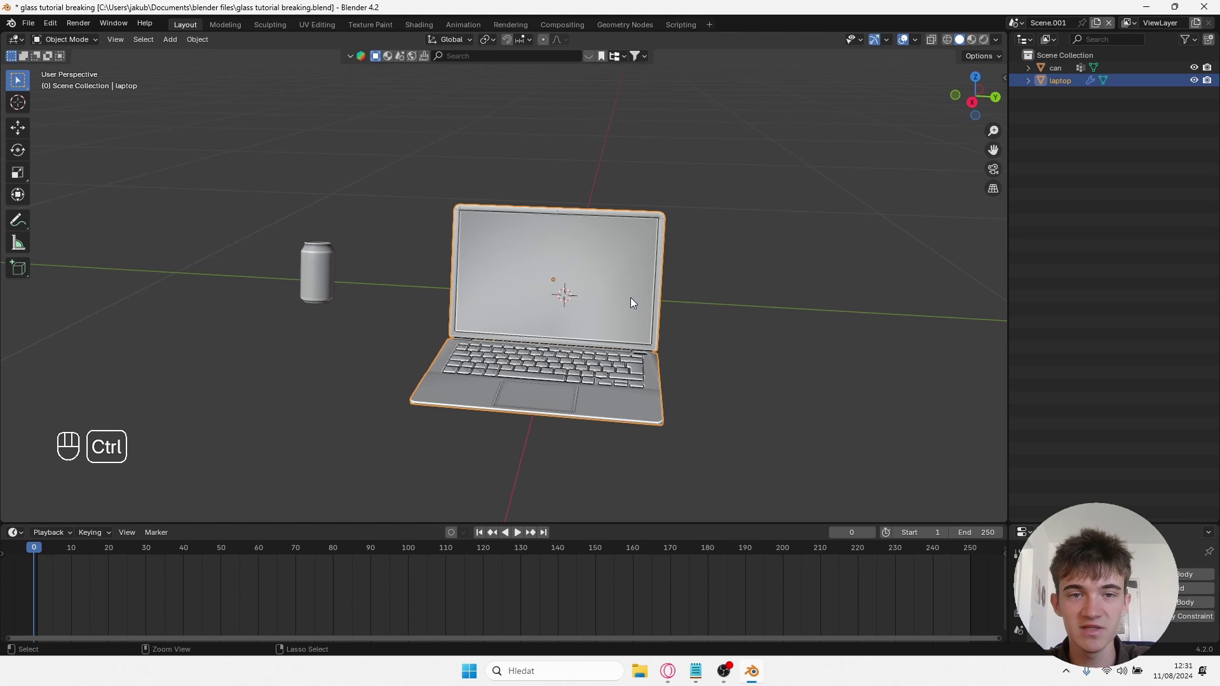
key(ctrl+s)
click(696, 283)
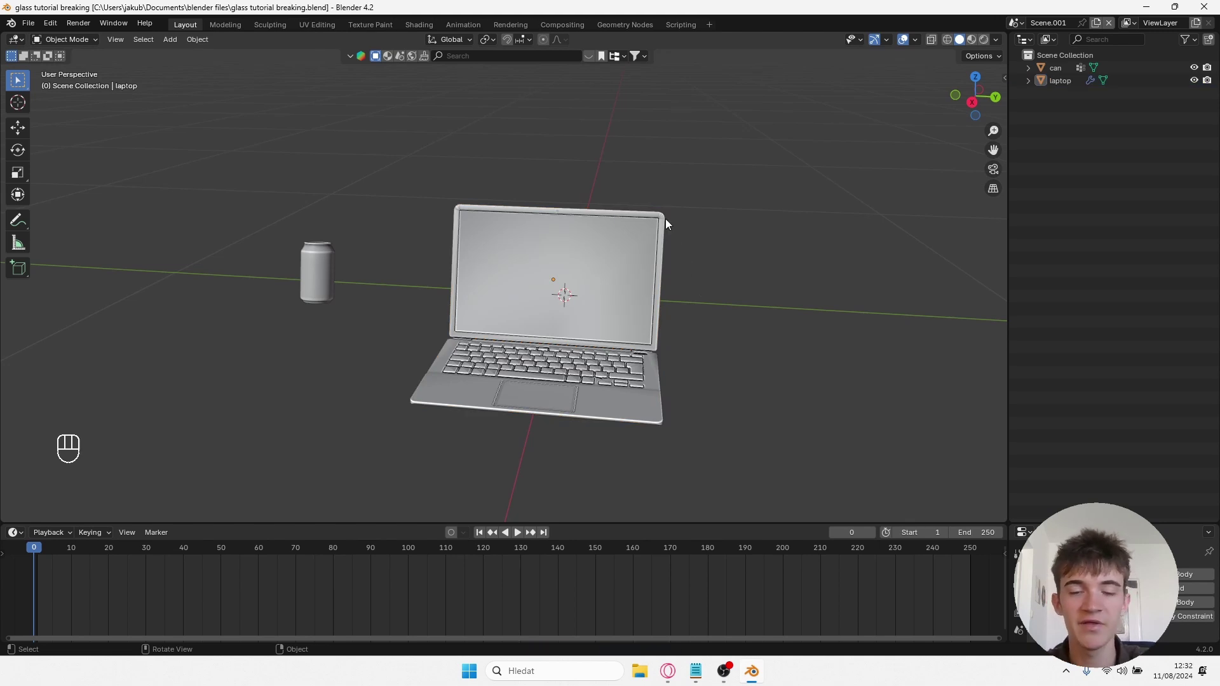
Step: Delete the laptop's two screen faces in Edit Mode
key(ctrl+s)
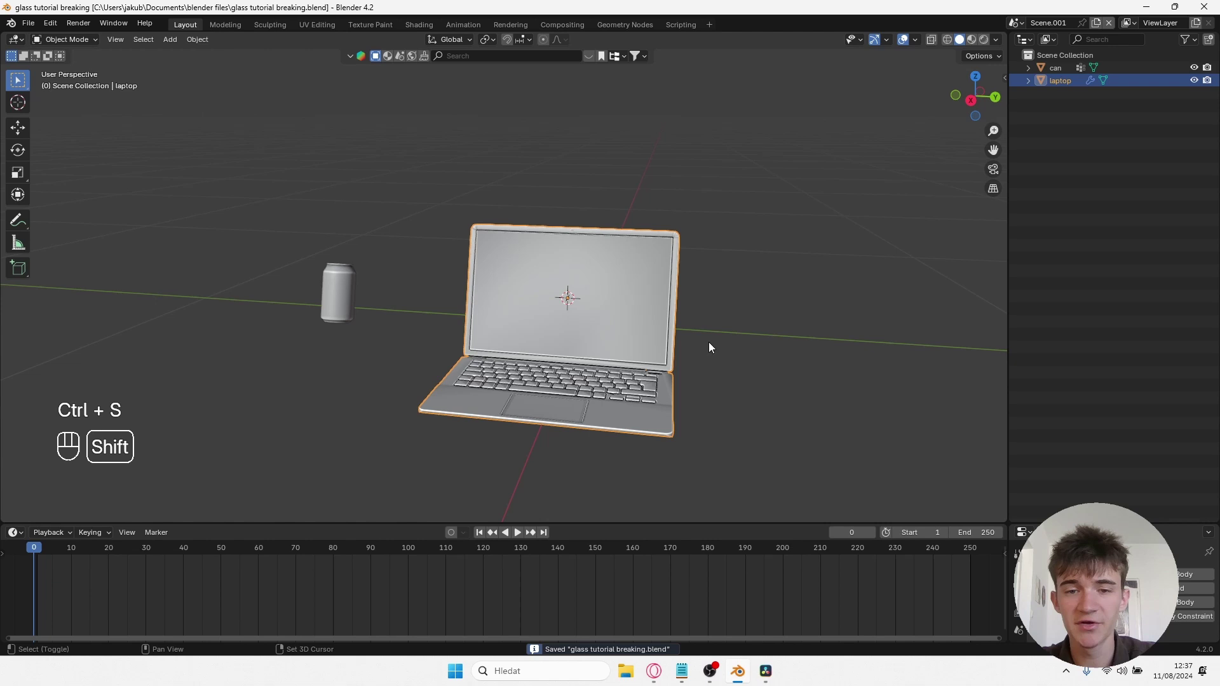
shift+middle_drag(708, 345, 574, 319)
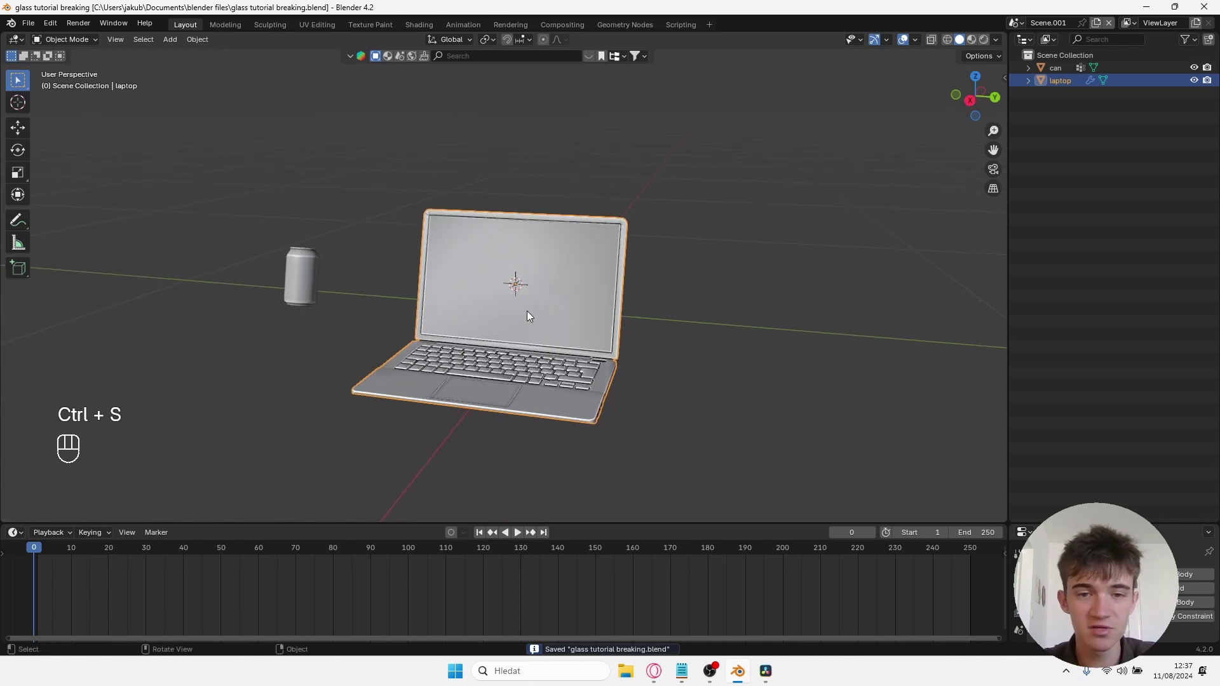
key(Tab)
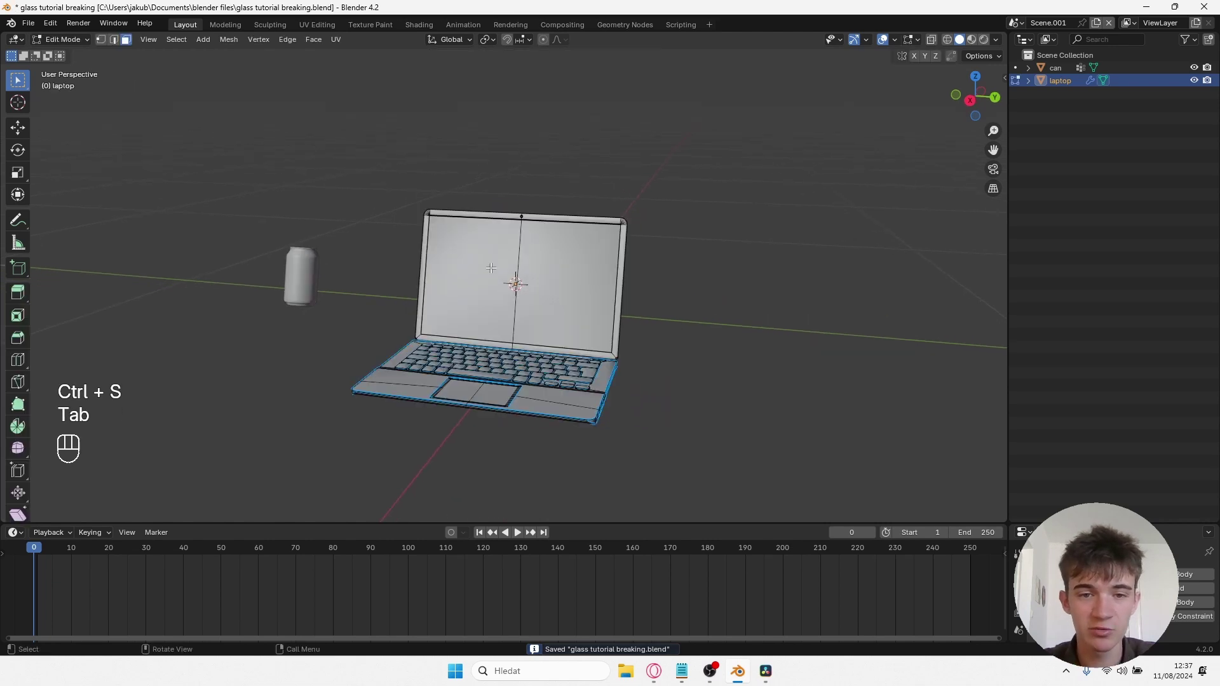
click(477, 285)
shift+click(543, 299)
key(x)
click(545, 321)
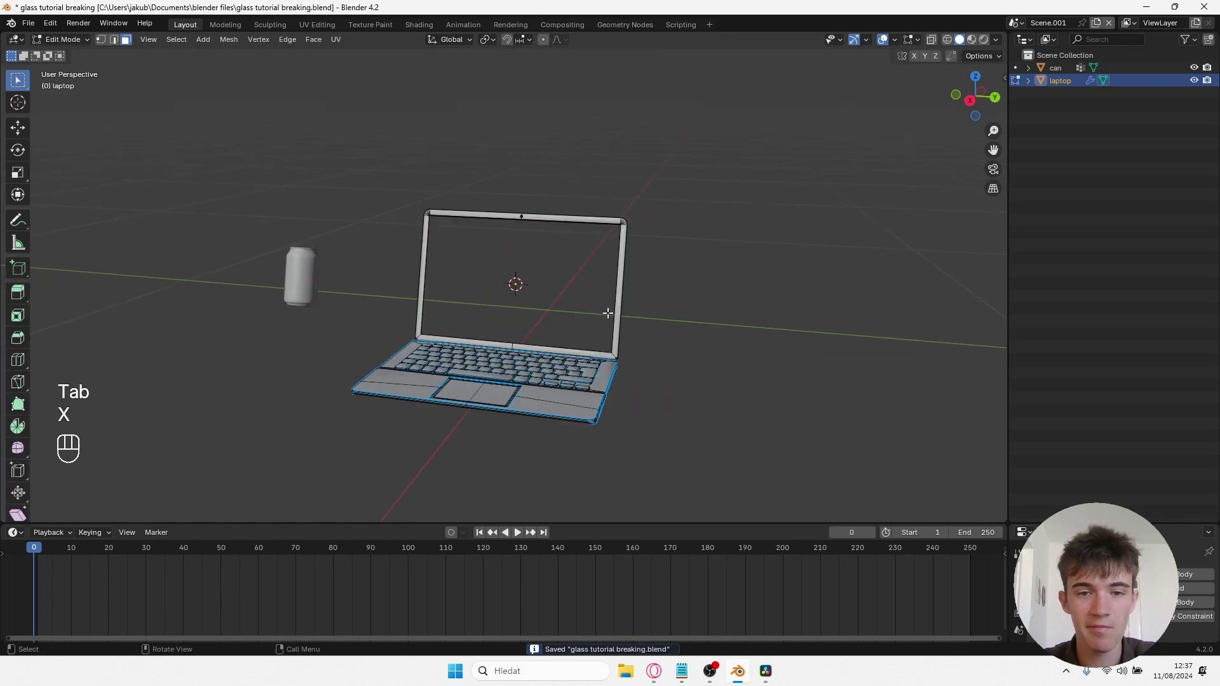
key(Tab)
Step: Add a new plane, Plane.001, to fill the screen opening and save
key(shift+a)
mouse_move(525, 313)
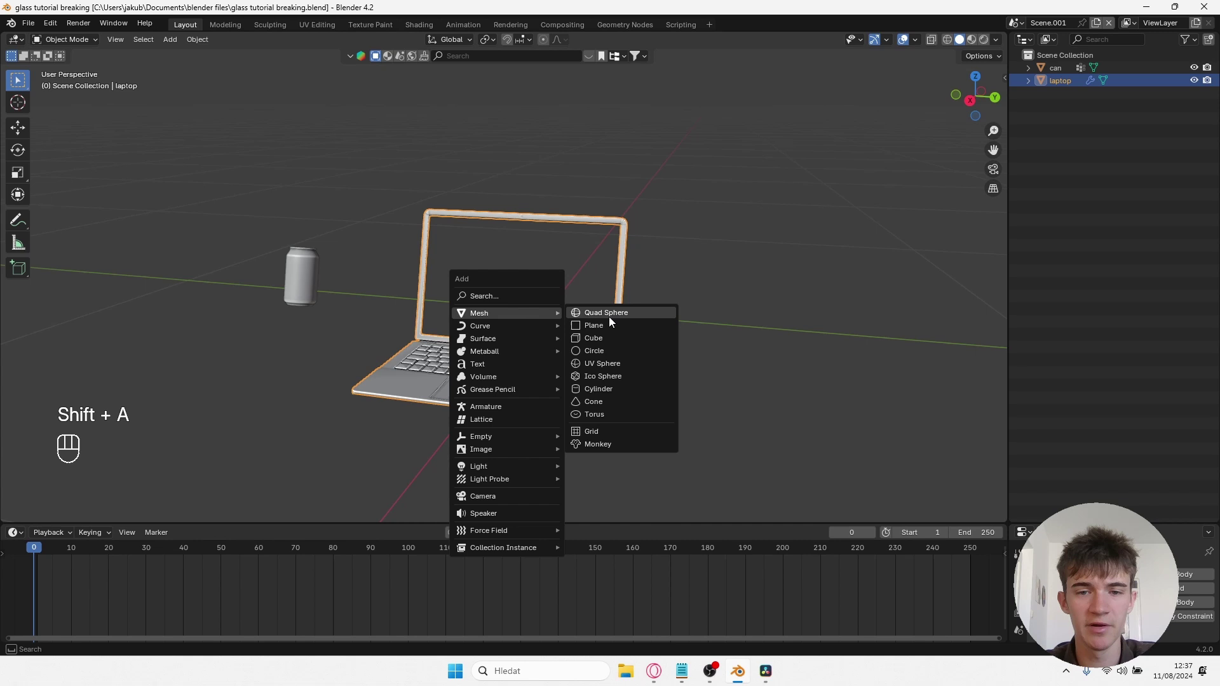
click(610, 314)
key(ctrl+s)
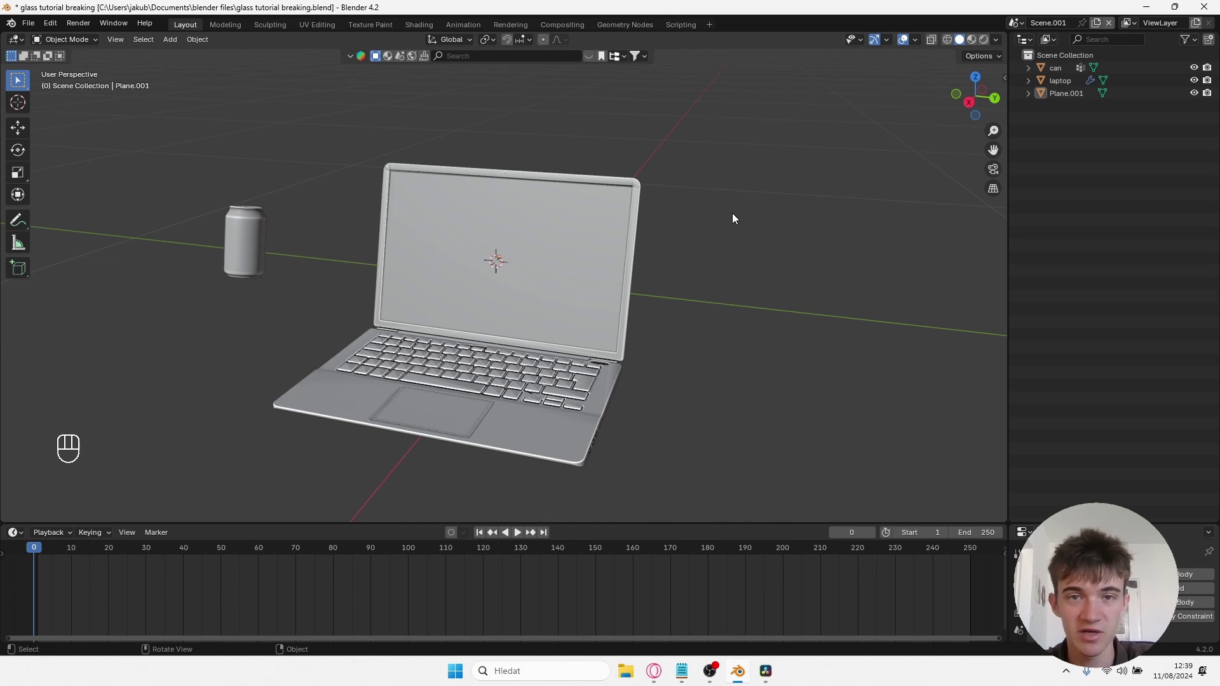
Step: Subdivide the screen plane twice for a finer grid
key(Tab)
right_click(549, 289)
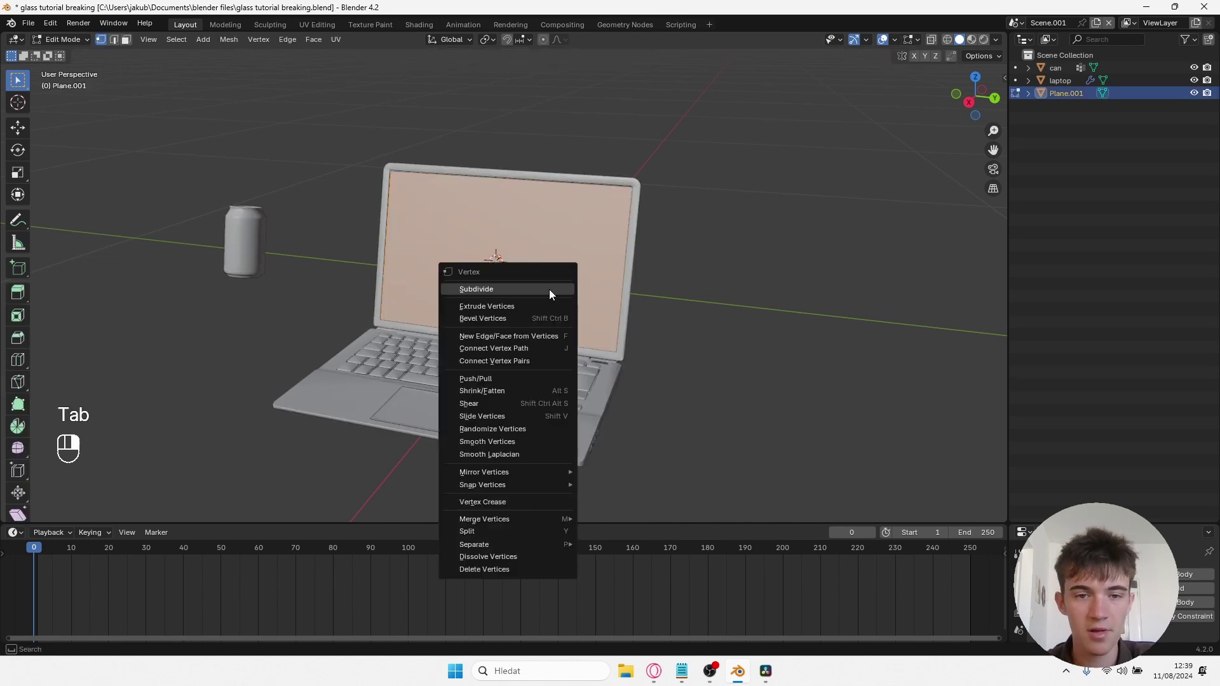
click(549, 290)
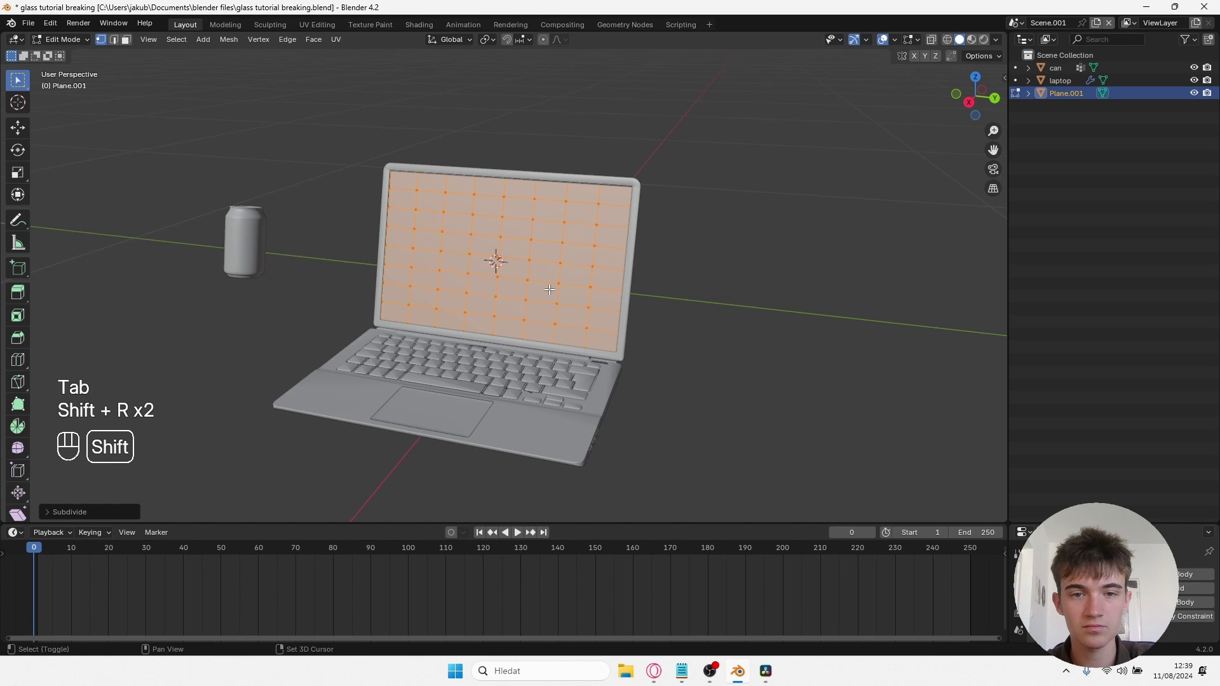
key(shift+r)
Step: Run Cell Fracture on the plane to split it into Plane.001_cell shards
key(Tab)
key(F3)
text(cell)
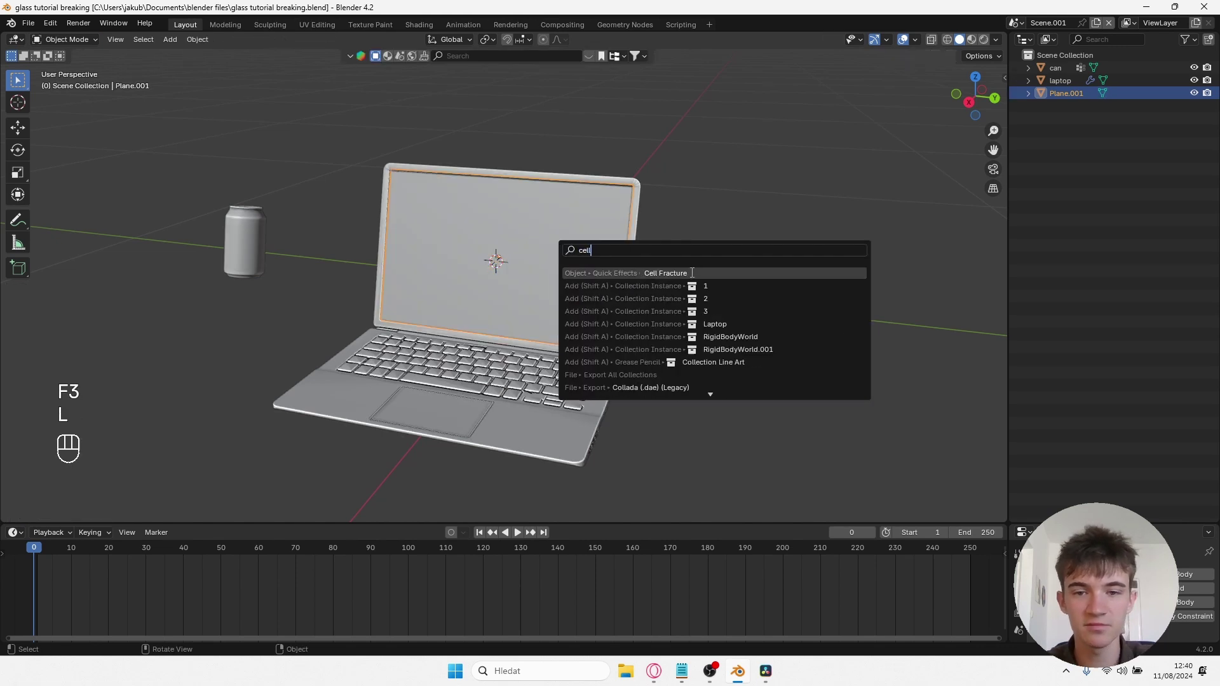
click(693, 273)
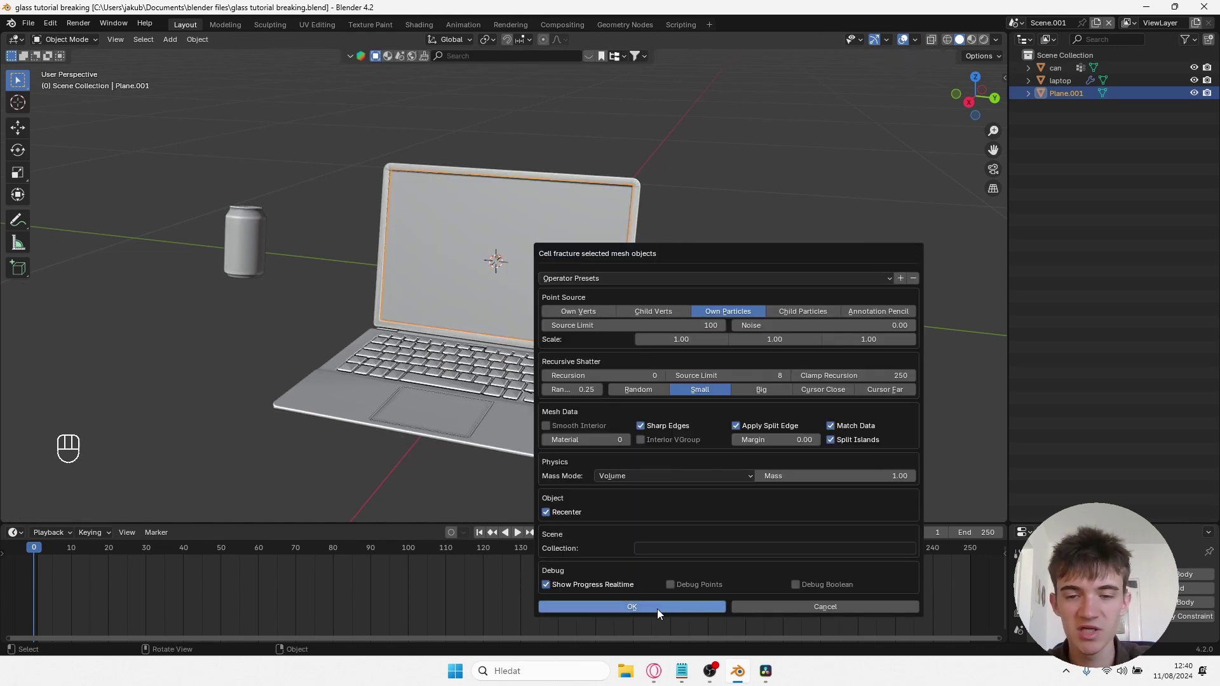
click(657, 609)
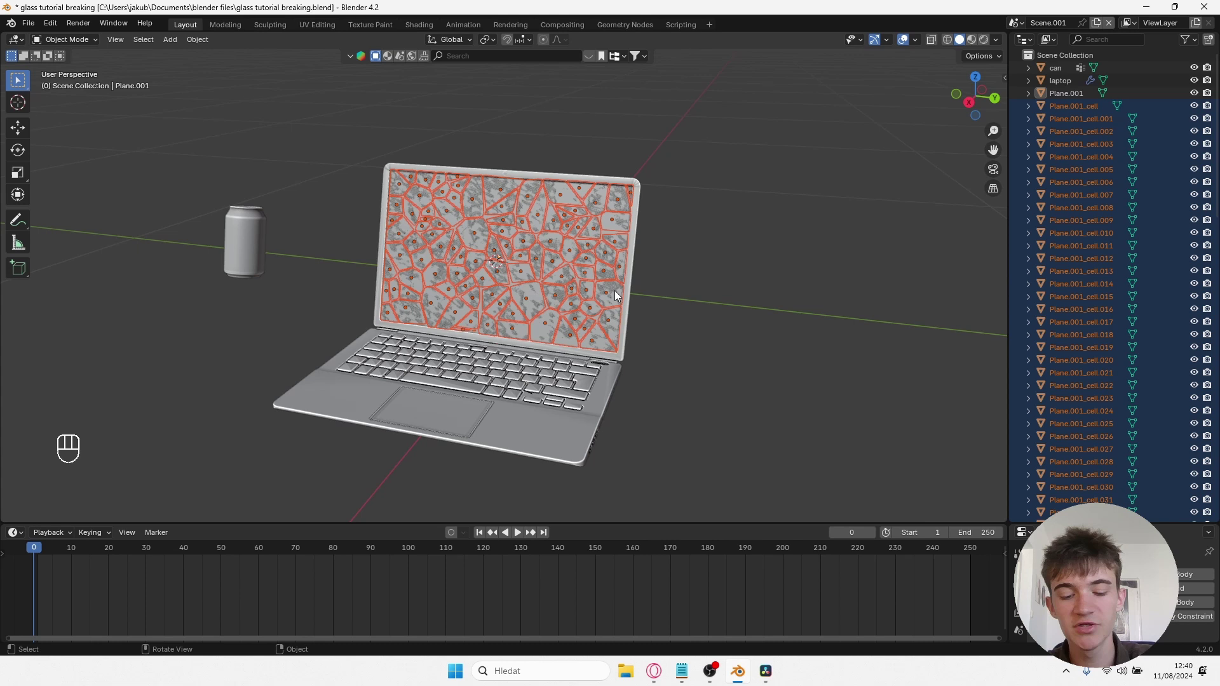
Step: Move the glass fragments into a new collection, 1.001
key(m)
click(616, 291)
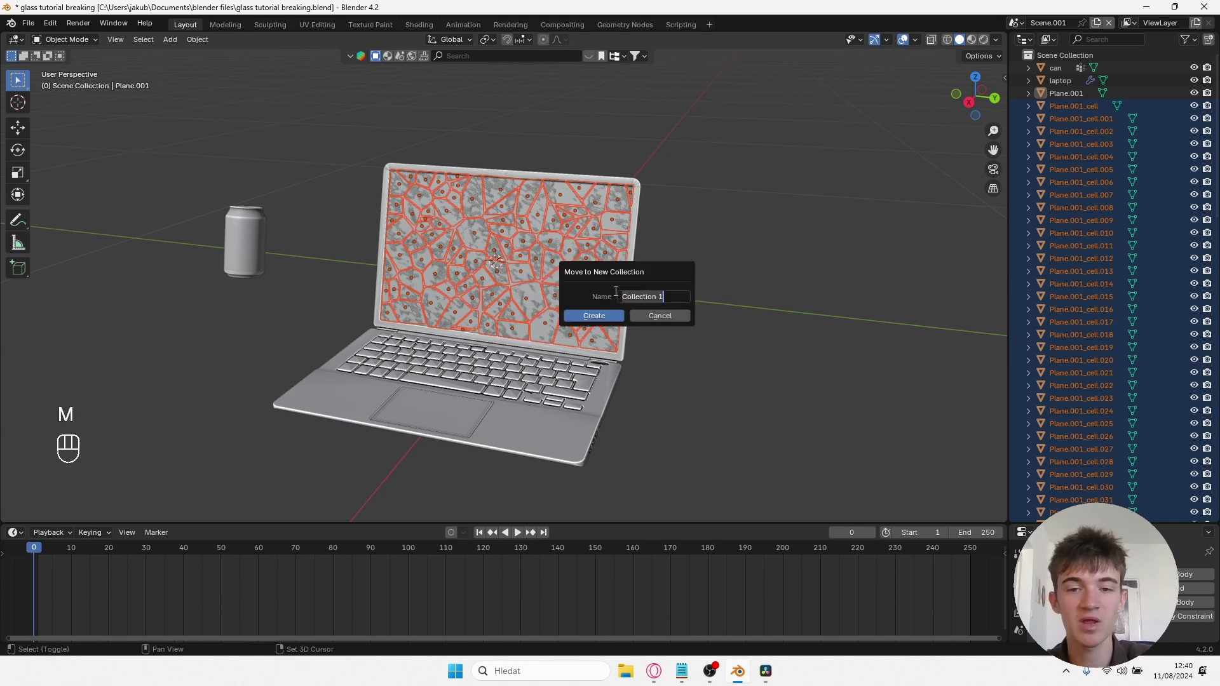
click(593, 316)
click(647, 274)
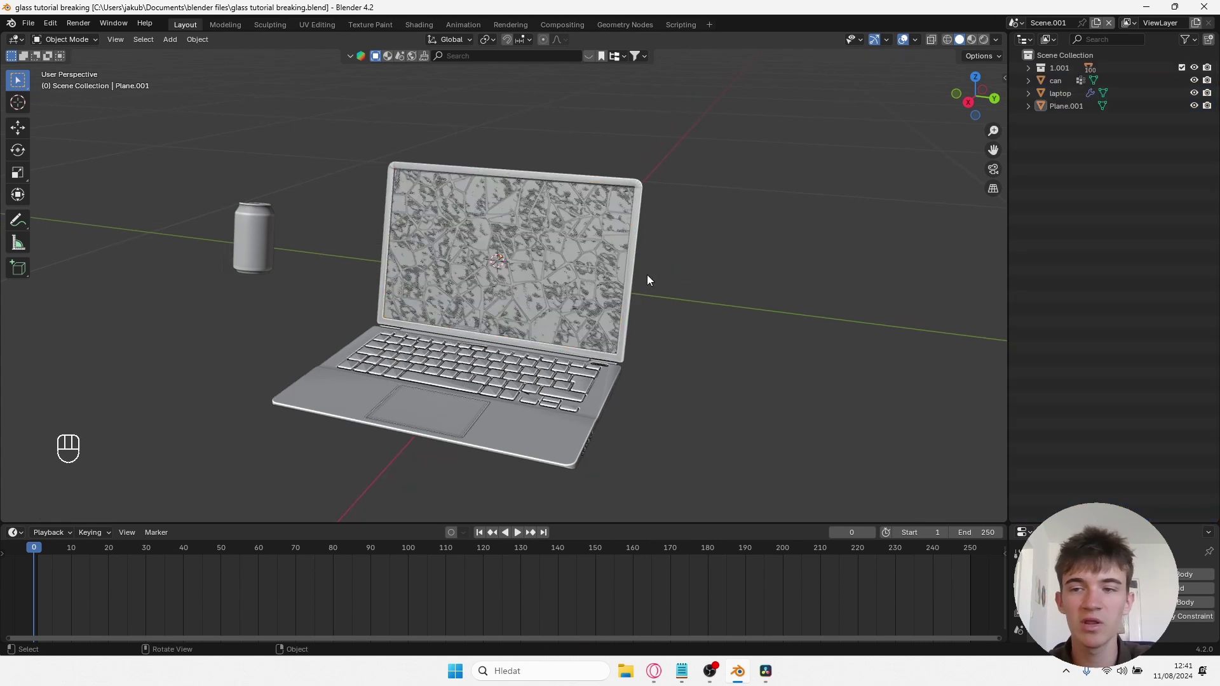
Step: Hide the laptop and the original Plane.001 in the Outliner
click(1194, 92)
click(1194, 105)
middle_drag(720, 239, 675, 244)
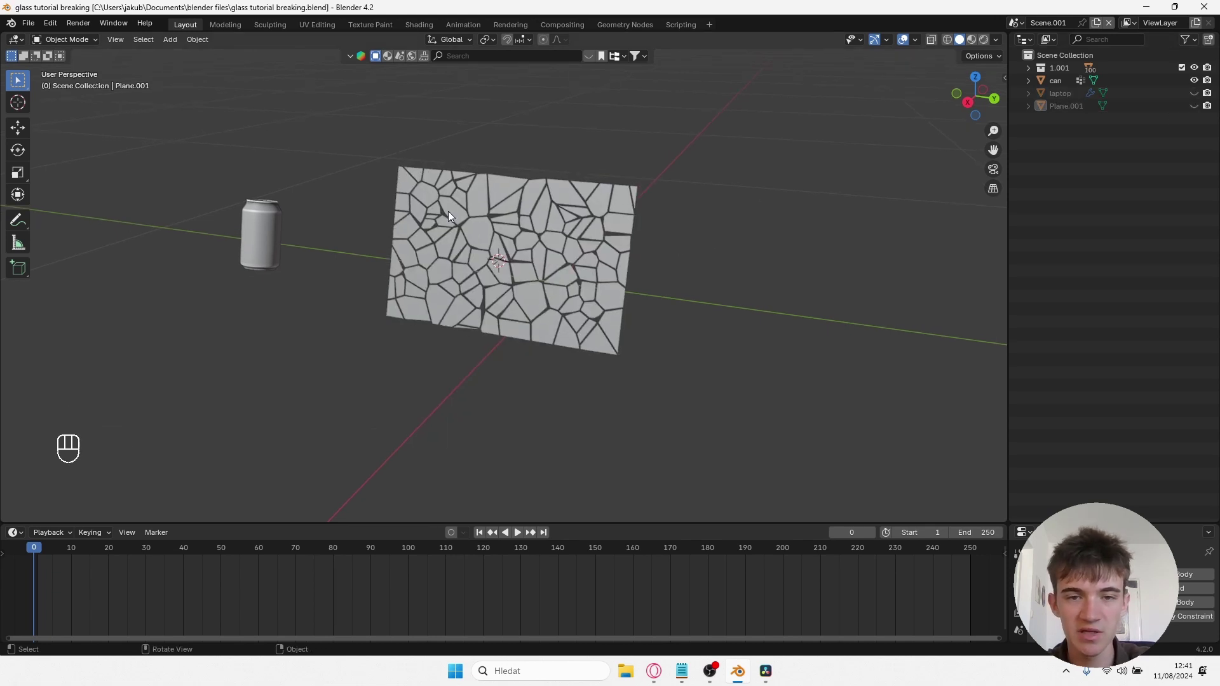
Step: Keyframe the can's position at frame 0, jump to frame 150, and preview playback
key(ctrl+z)
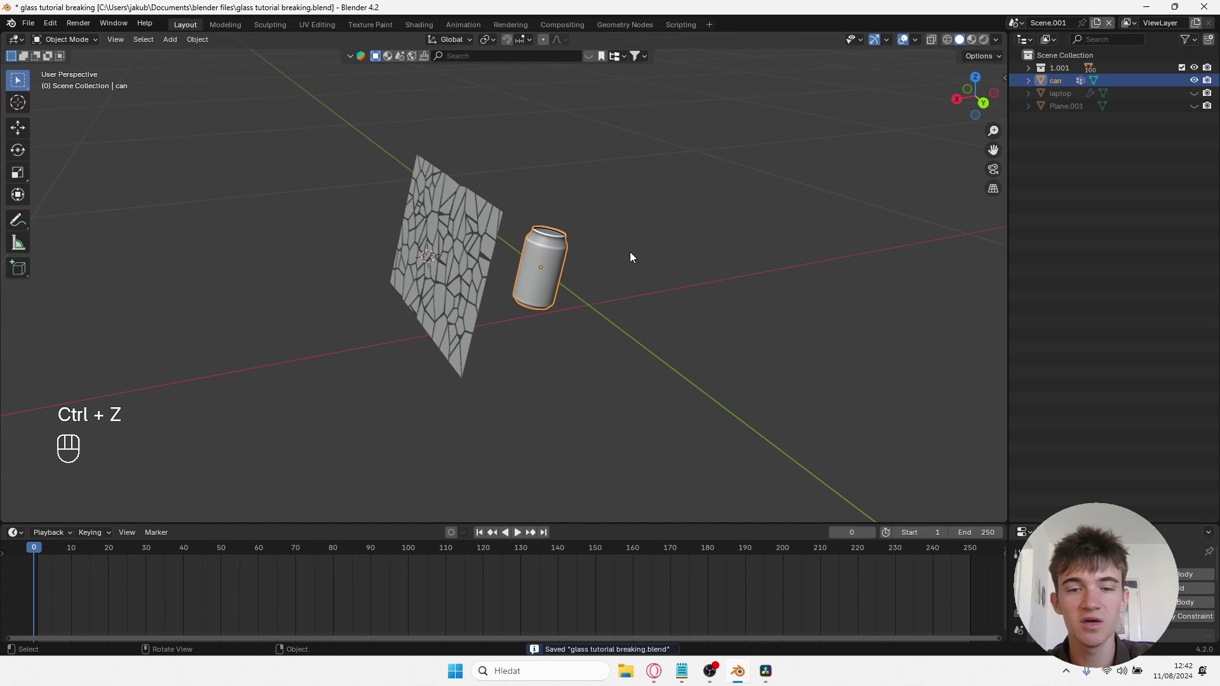
key(k)
click(631, 252)
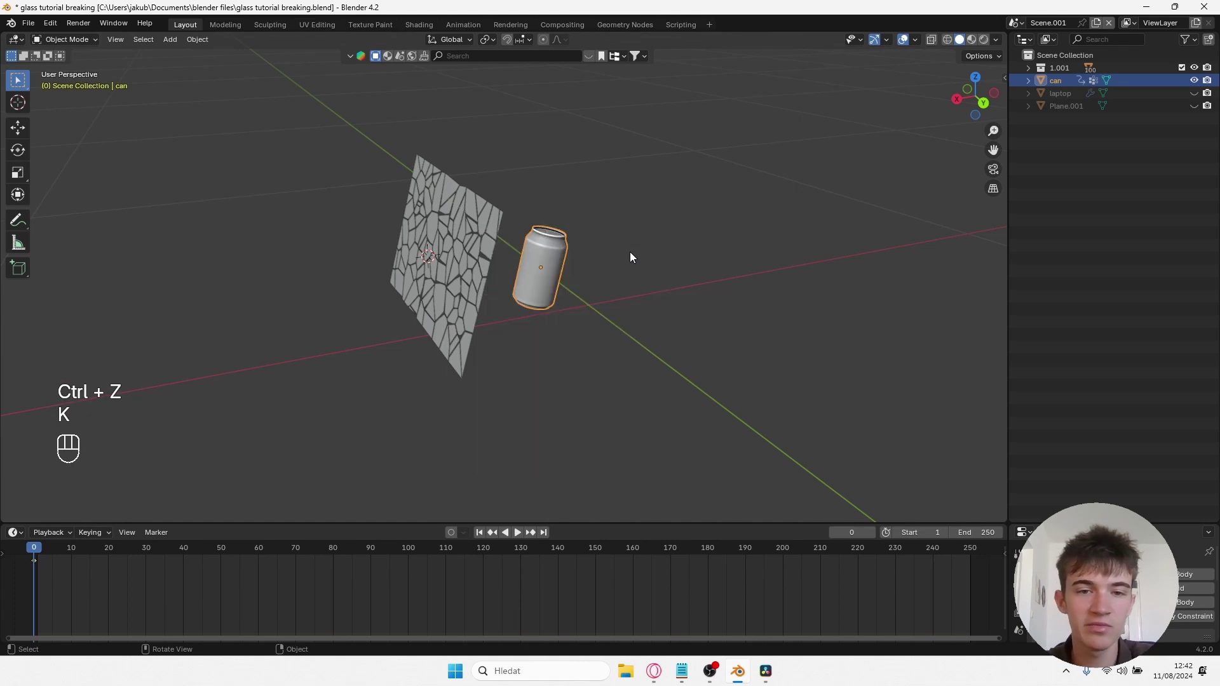
click(595, 550)
key(space)
key(space)
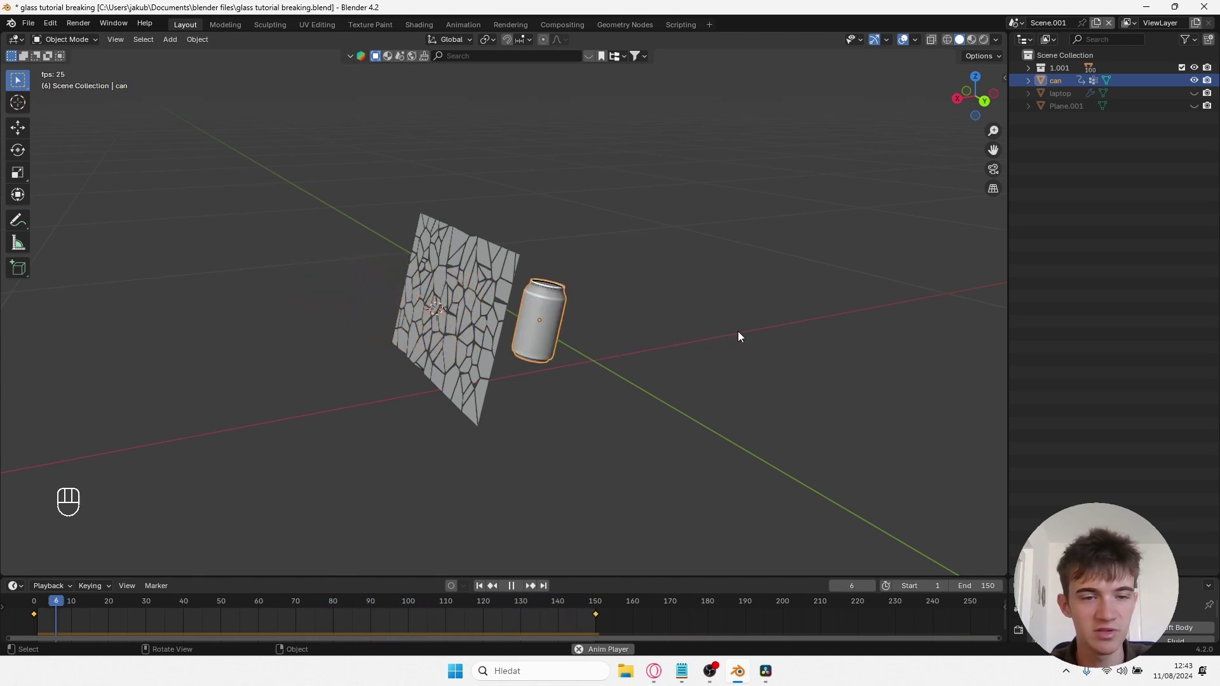
key(space)
key(space)
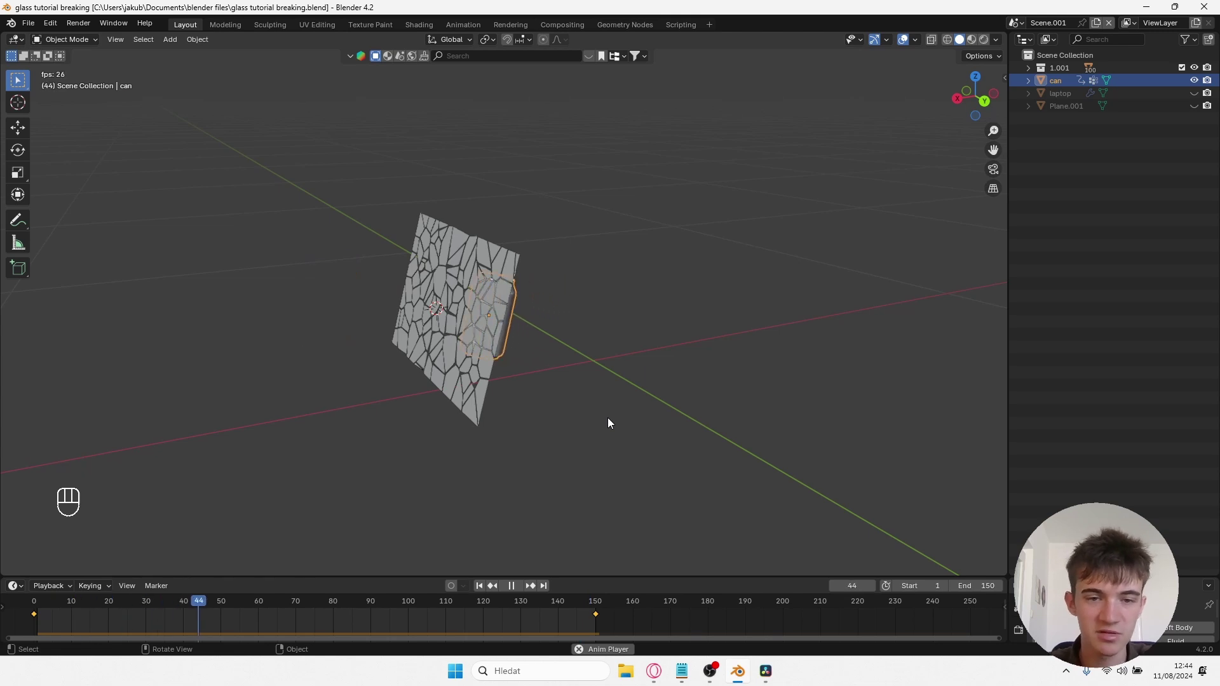
Step: Make all glass fragments active rigid bodies and test the simulation from frame 0
key(Escape)
drag(525, 176, 374, 422)
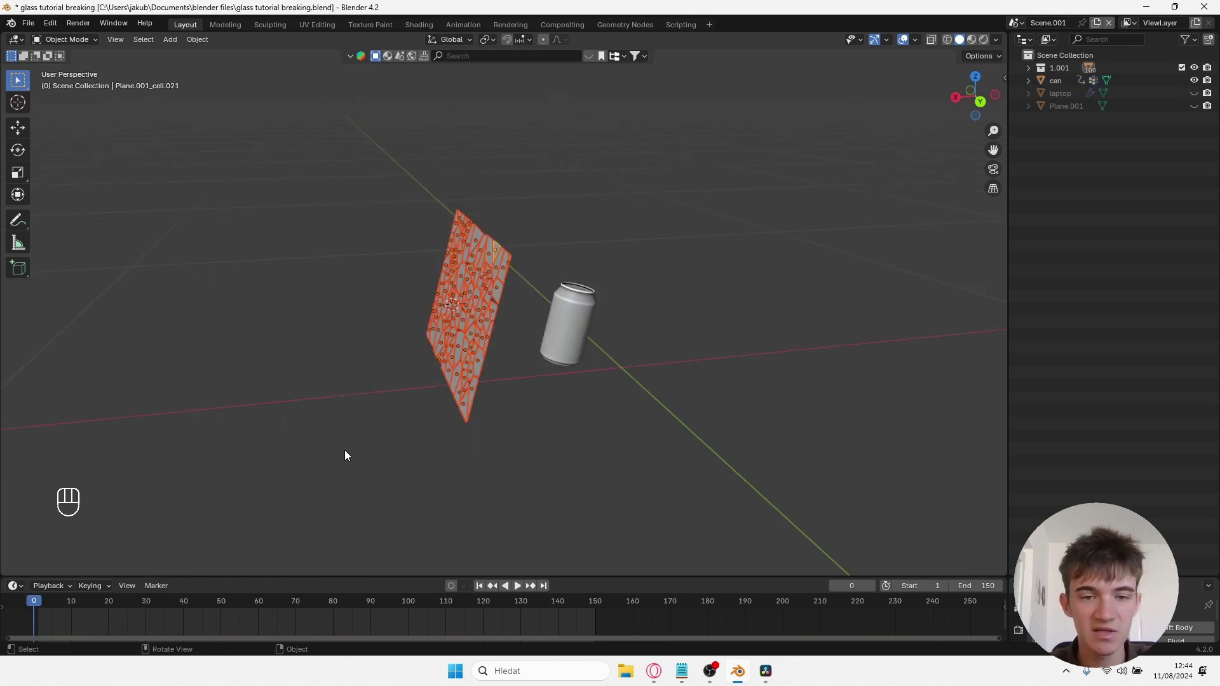
click(198, 39)
mouse_move(254, 385)
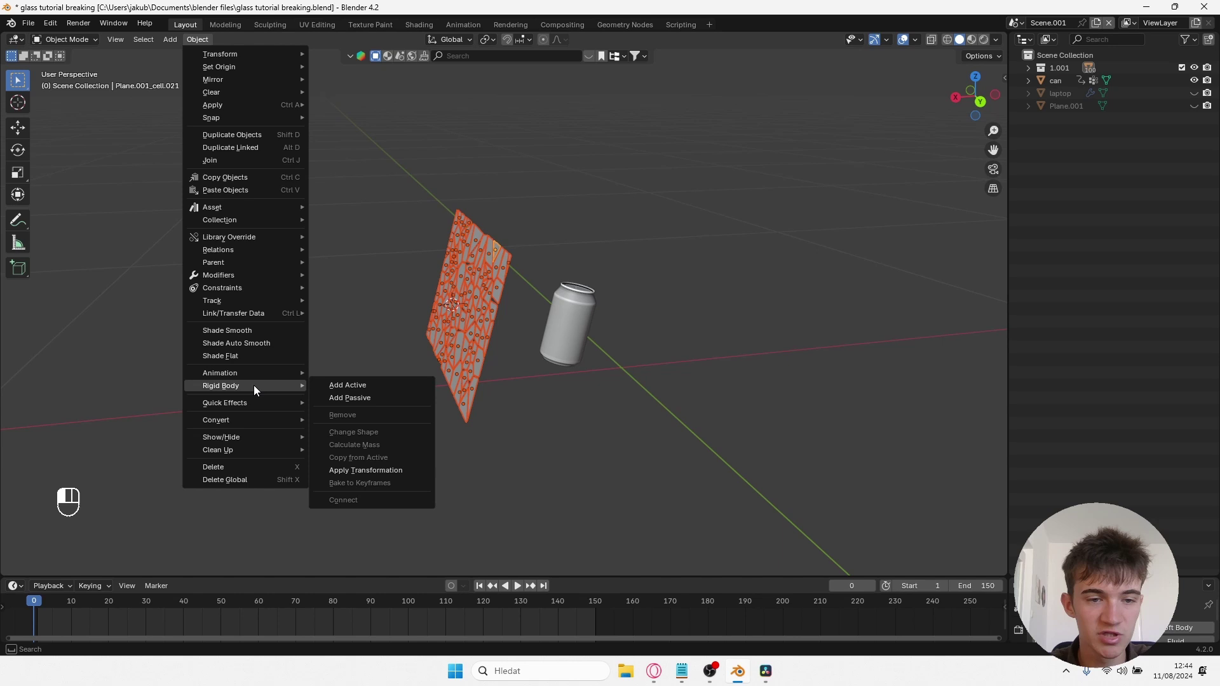
click(345, 385)
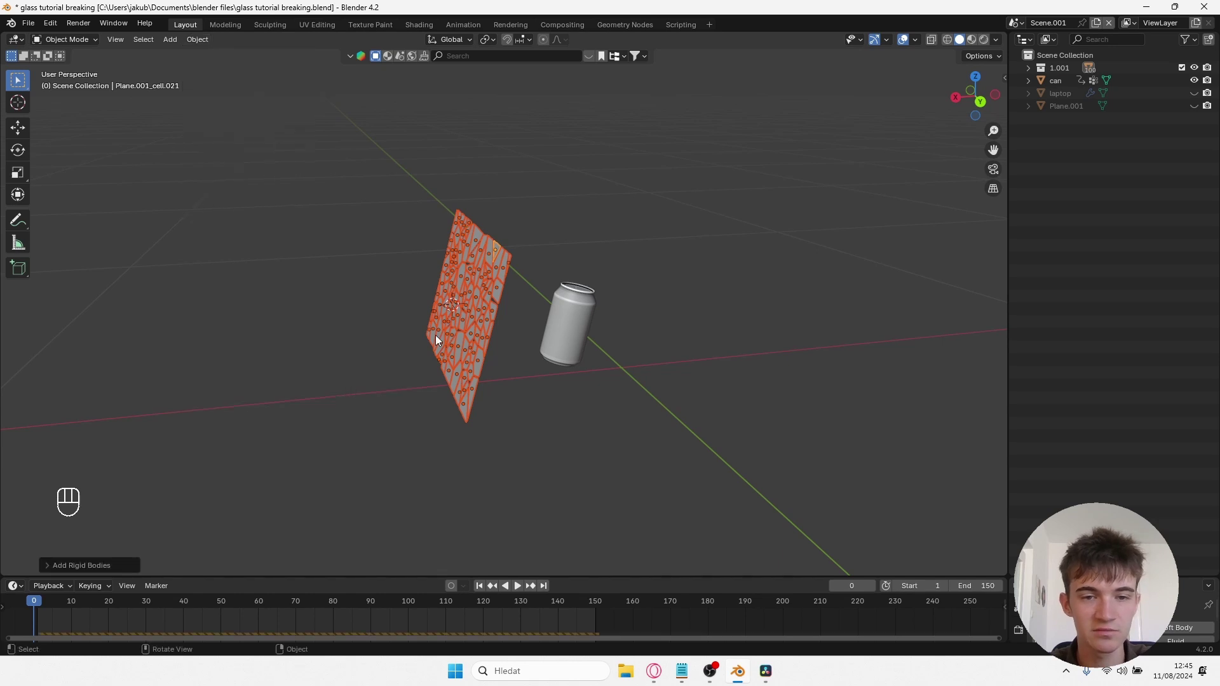
key(space)
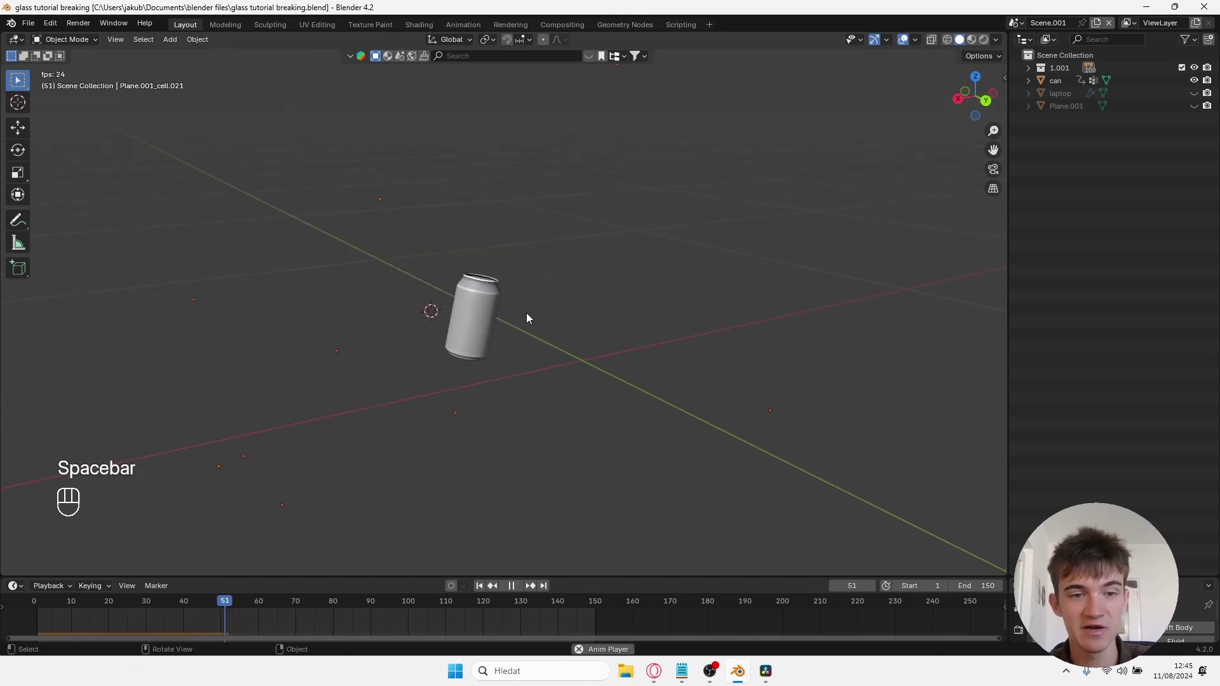
key(space)
key(shift+Left)
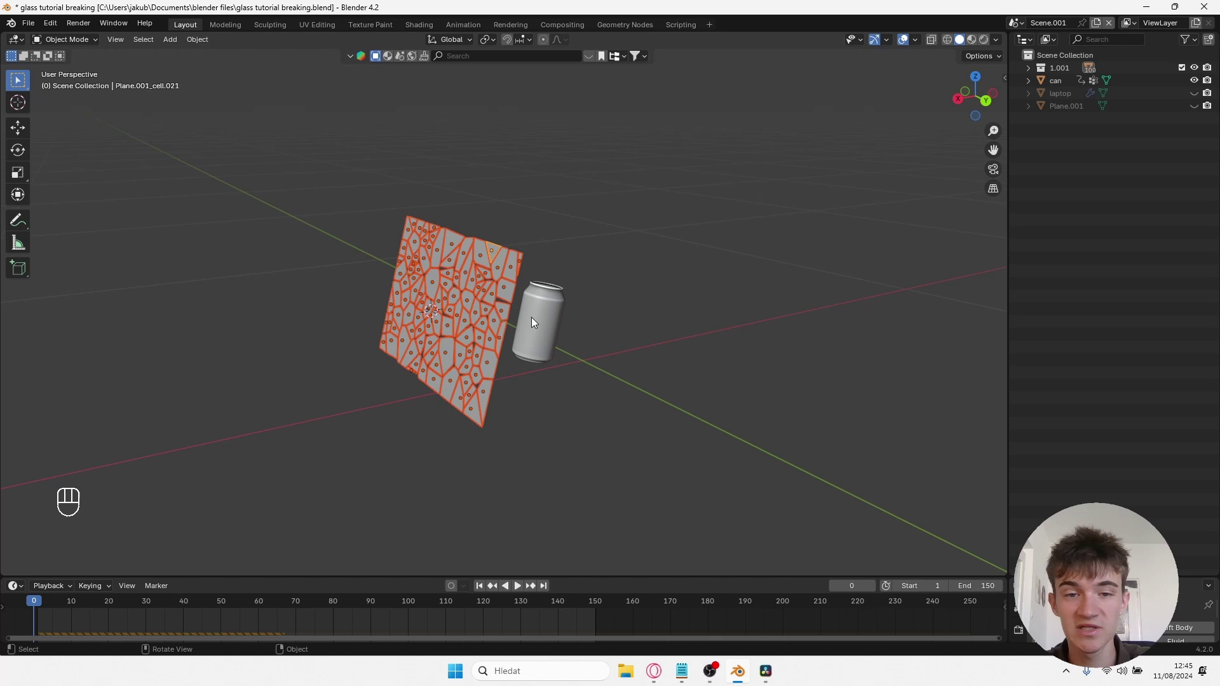
Step: Extrude the glass cells slightly for thickness and replay the shattering
key(Tab)
key(e)
key(shift)
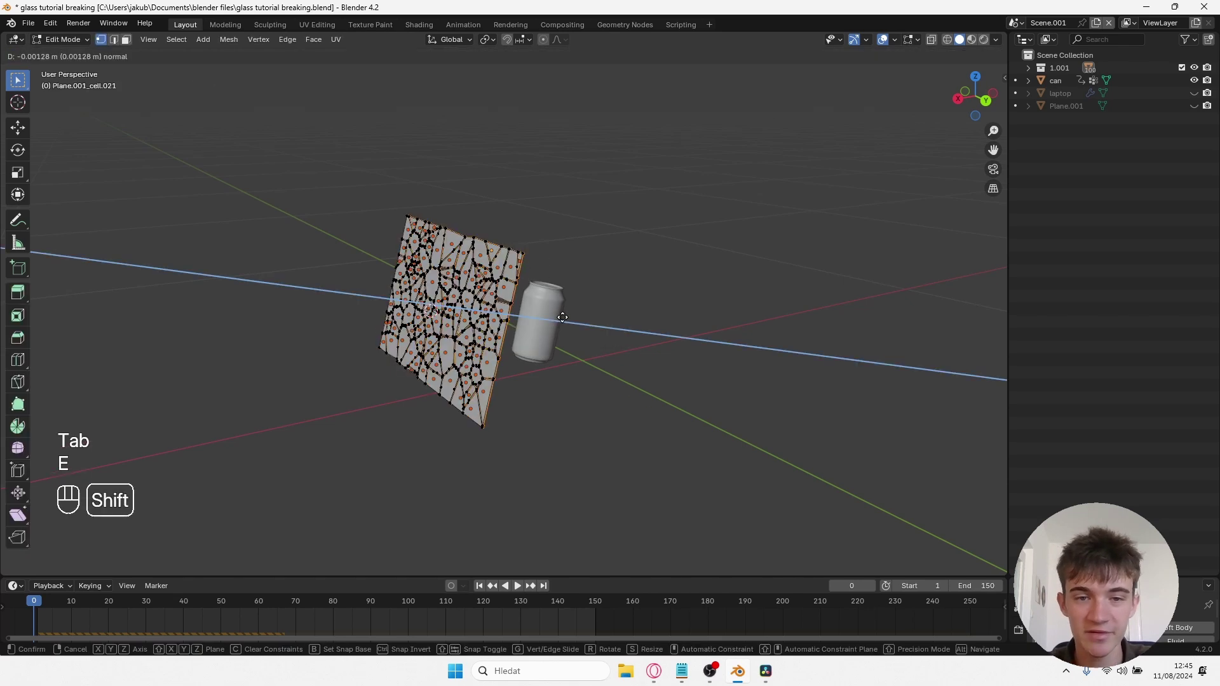
click(563, 317)
key(Tab)
key(space)
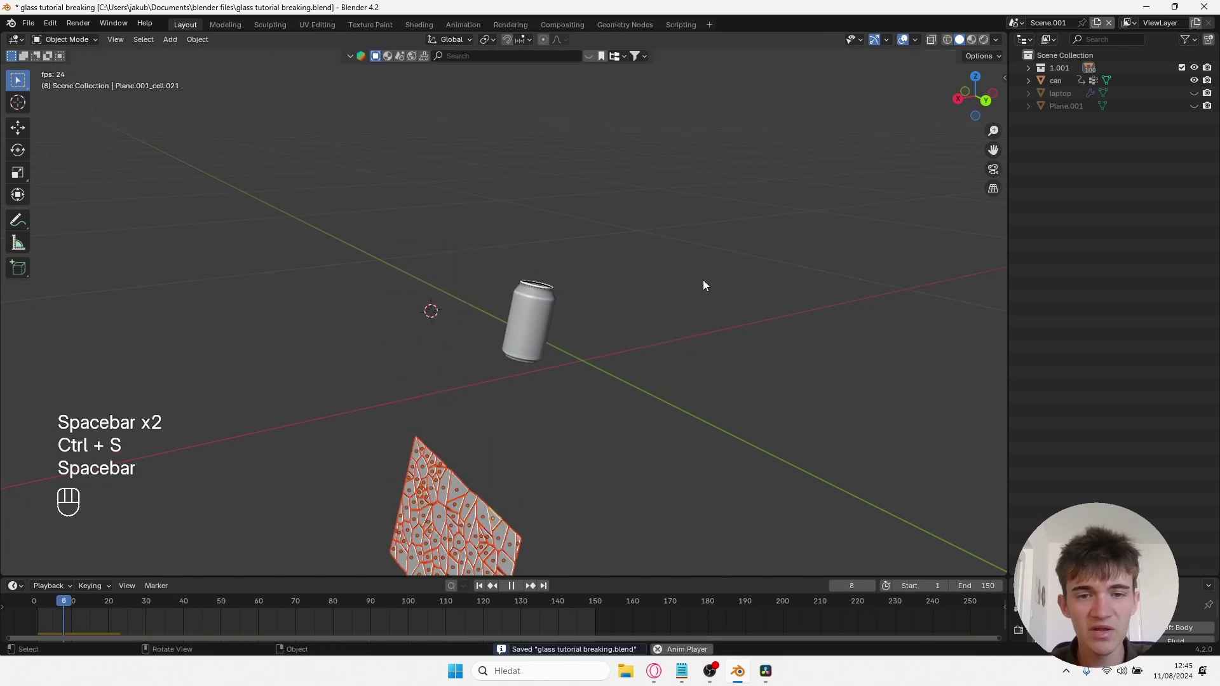
Step: Stop playback and untick Gravity in the Scene properties
key(space)
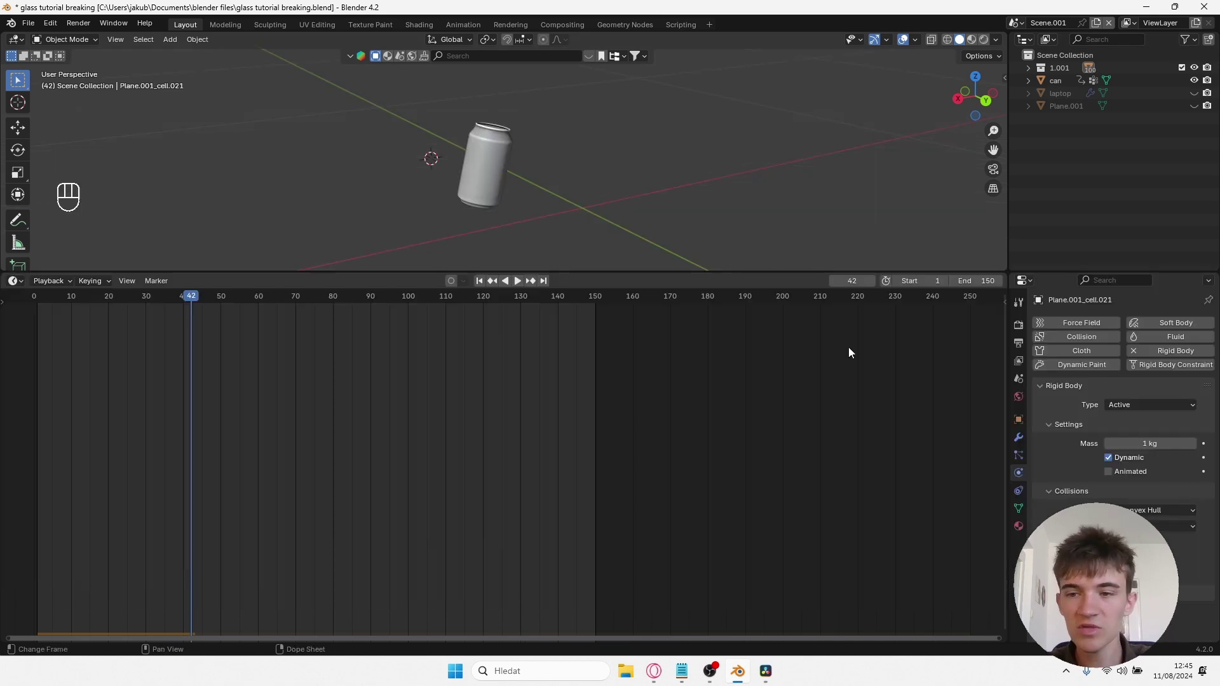
click(1019, 381)
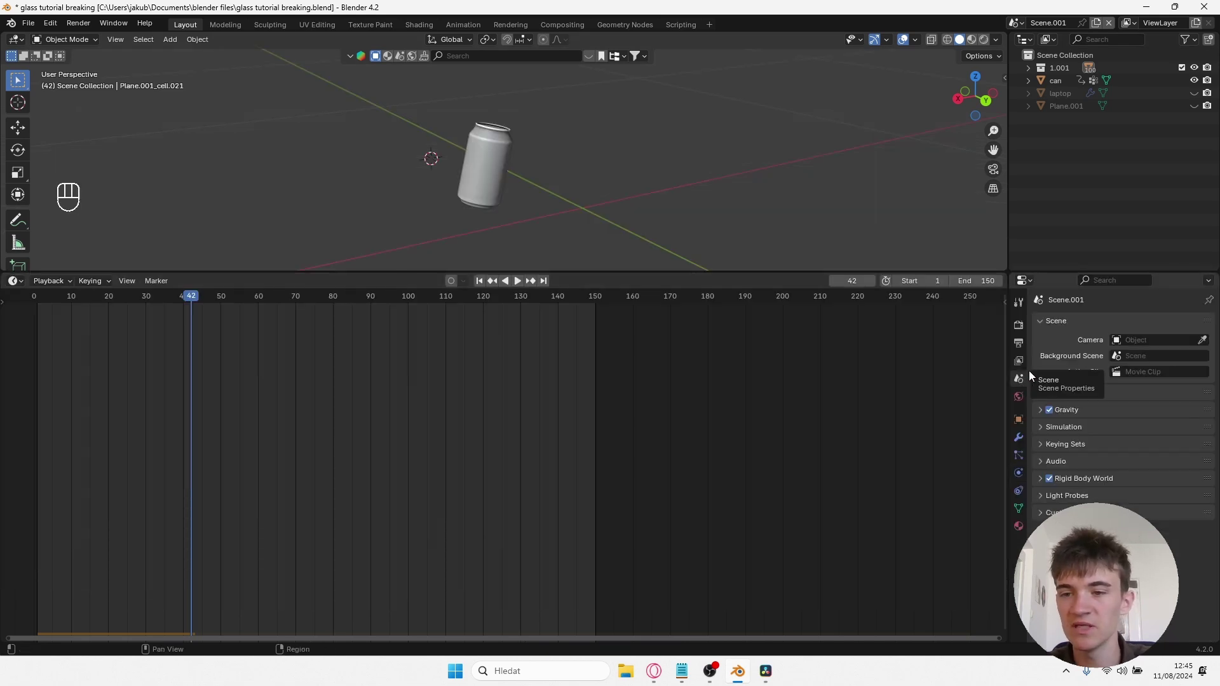
click(1051, 410)
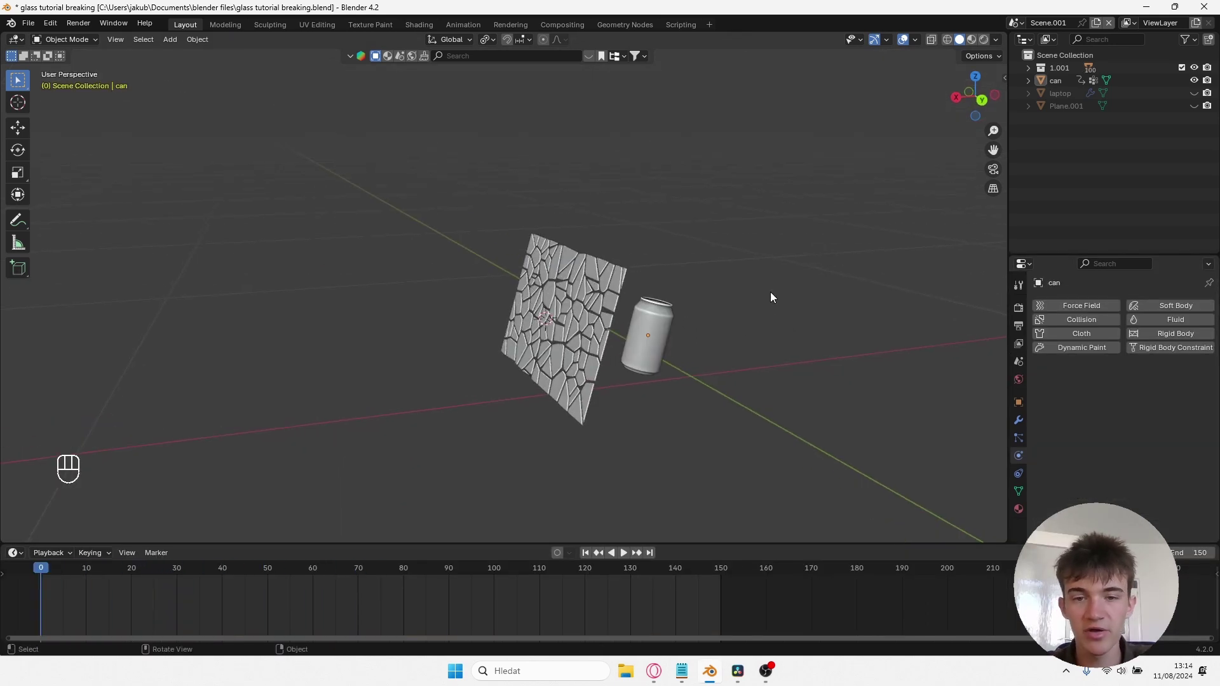
Step: Give the can a Passive, Animated rigid body, save, and play to watch it smash the glass
click(668, 329)
click(1145, 333)
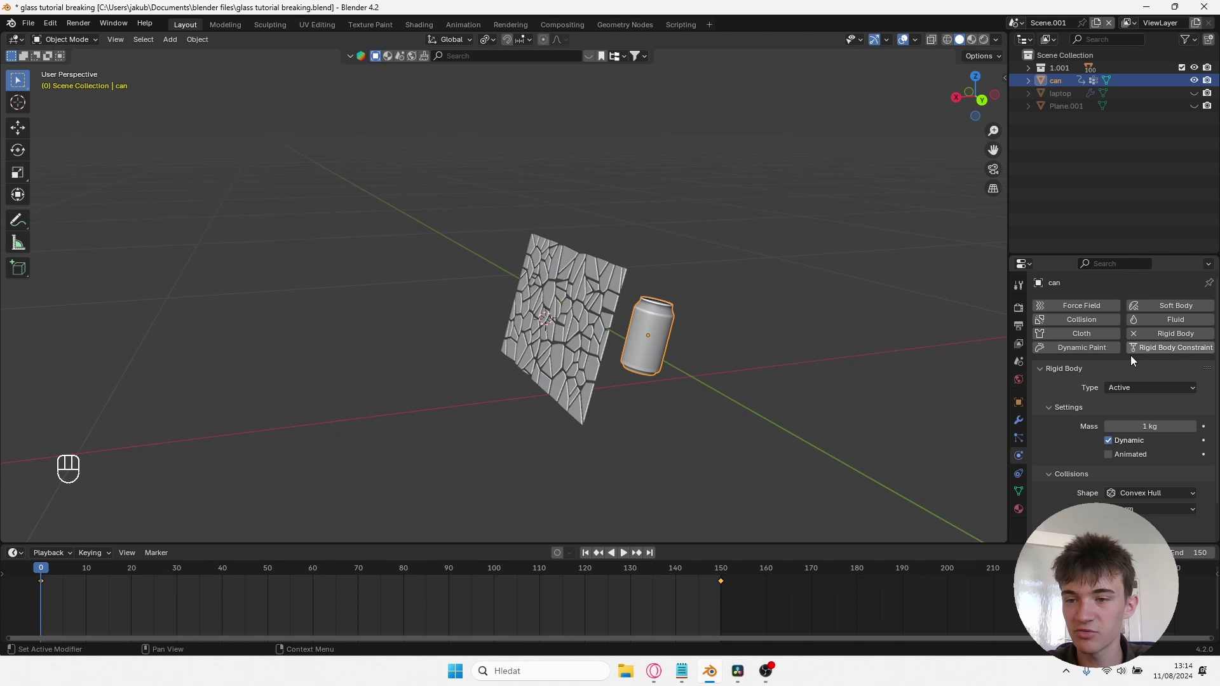
click(1133, 383)
click(1142, 414)
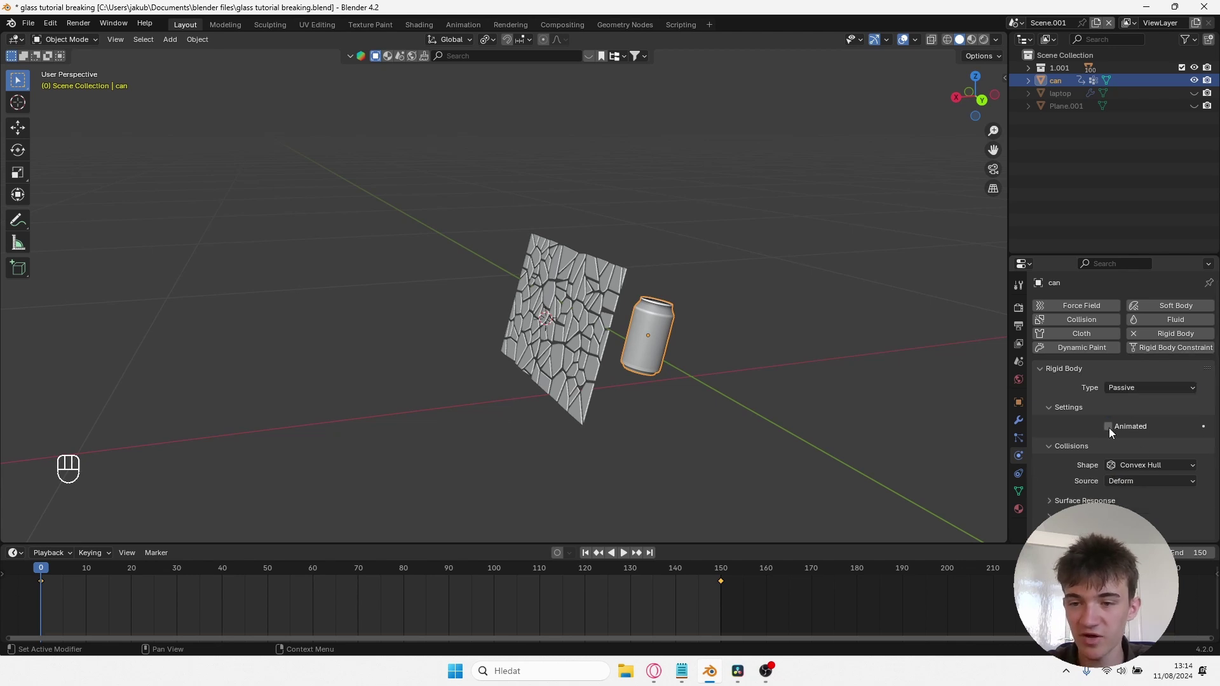
click(1108, 427)
key(ctrl+s)
key(space)
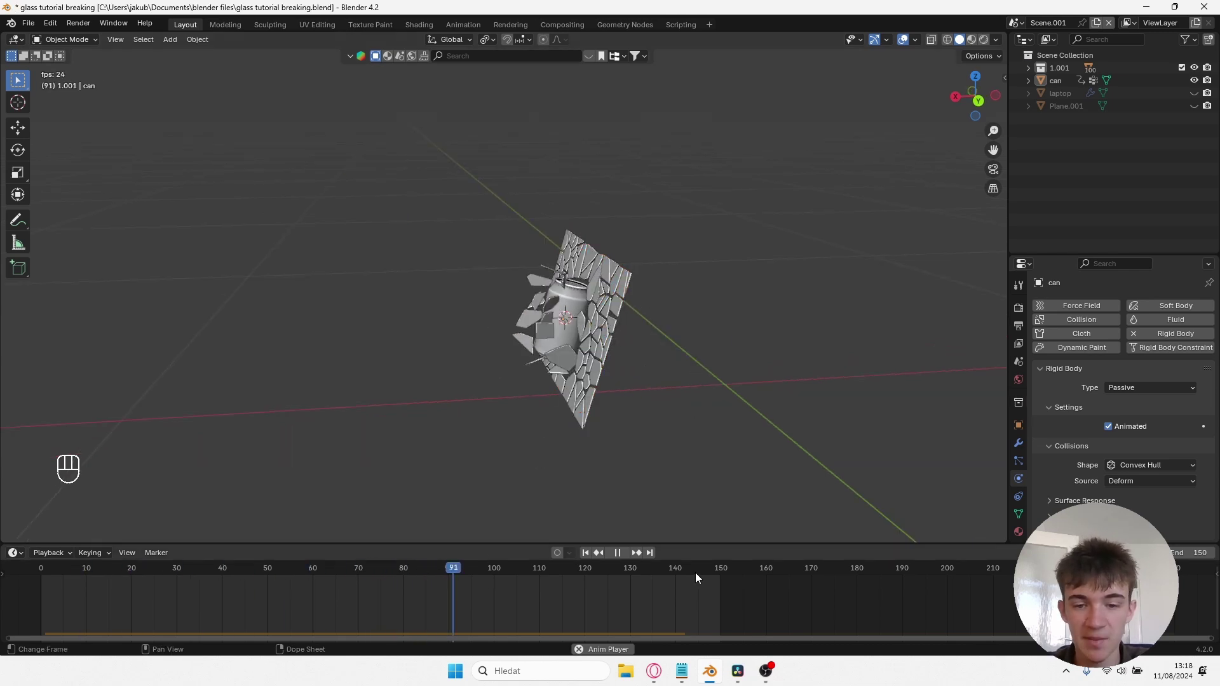
right_click(1059, 68)
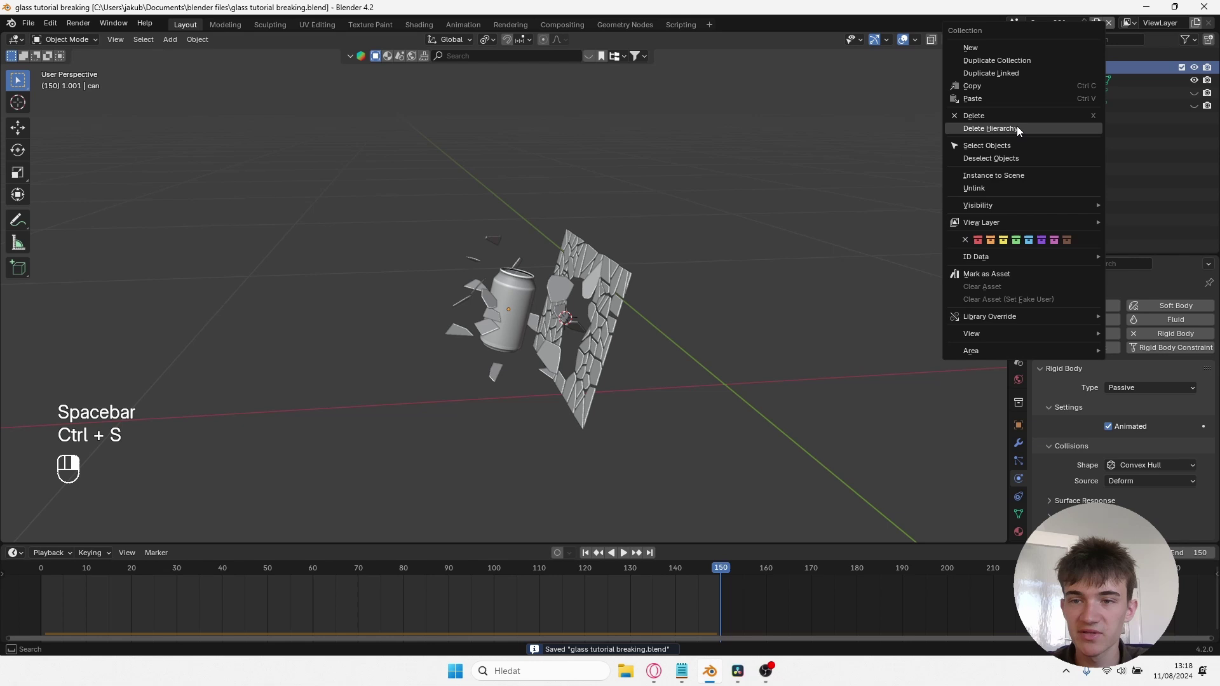
Step: Select the shards in collection 1.001 and export them as Alembic
click(1005, 145)
click(28, 24)
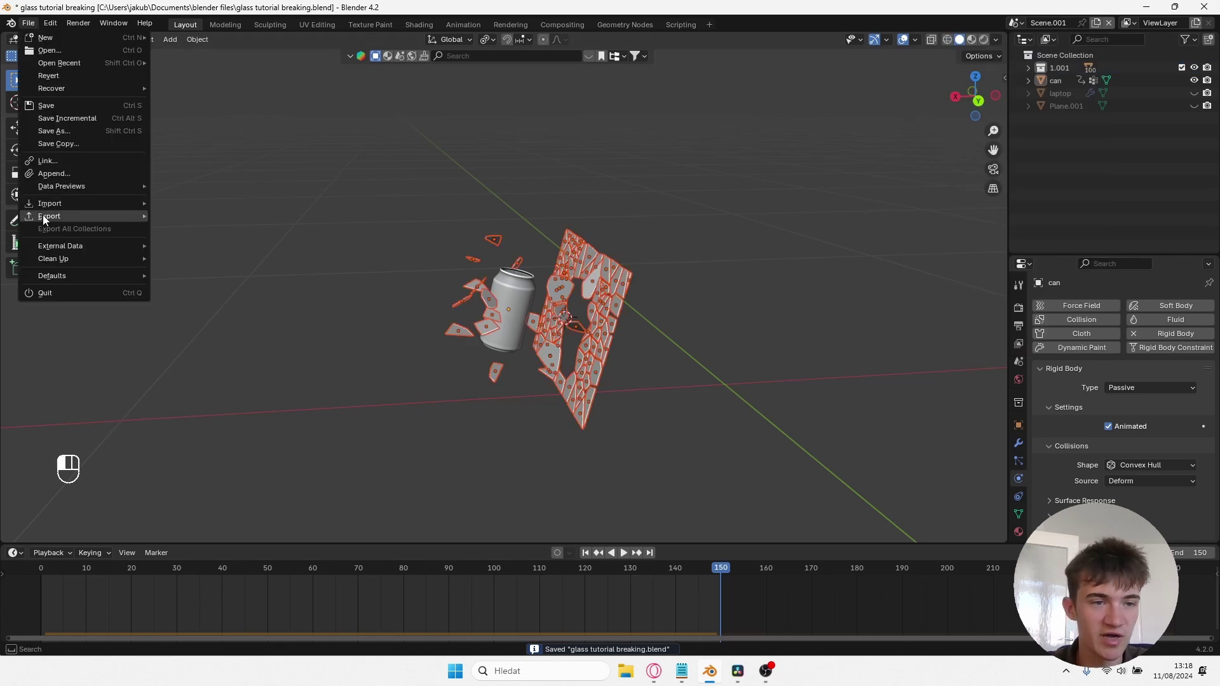
mouse_move(43, 220)
click(223, 226)
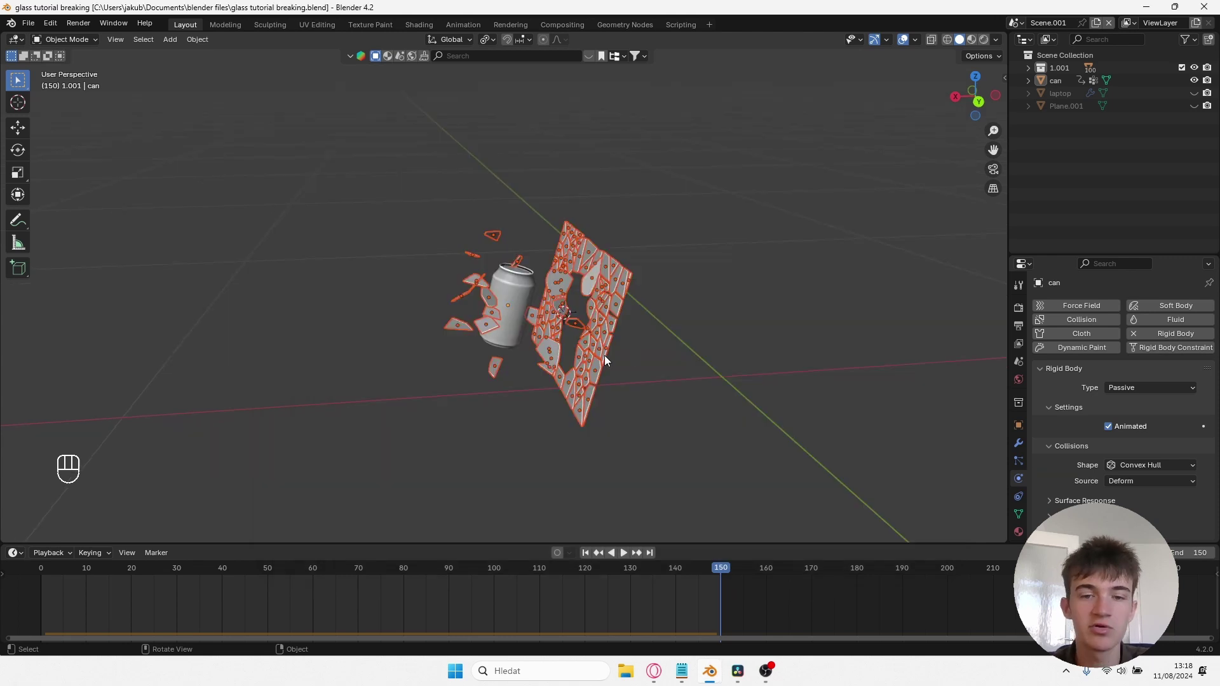
Step: Delete the simulated shards, save, and replay the smash with the imported Alembic shards
key(x)
click(605, 356)
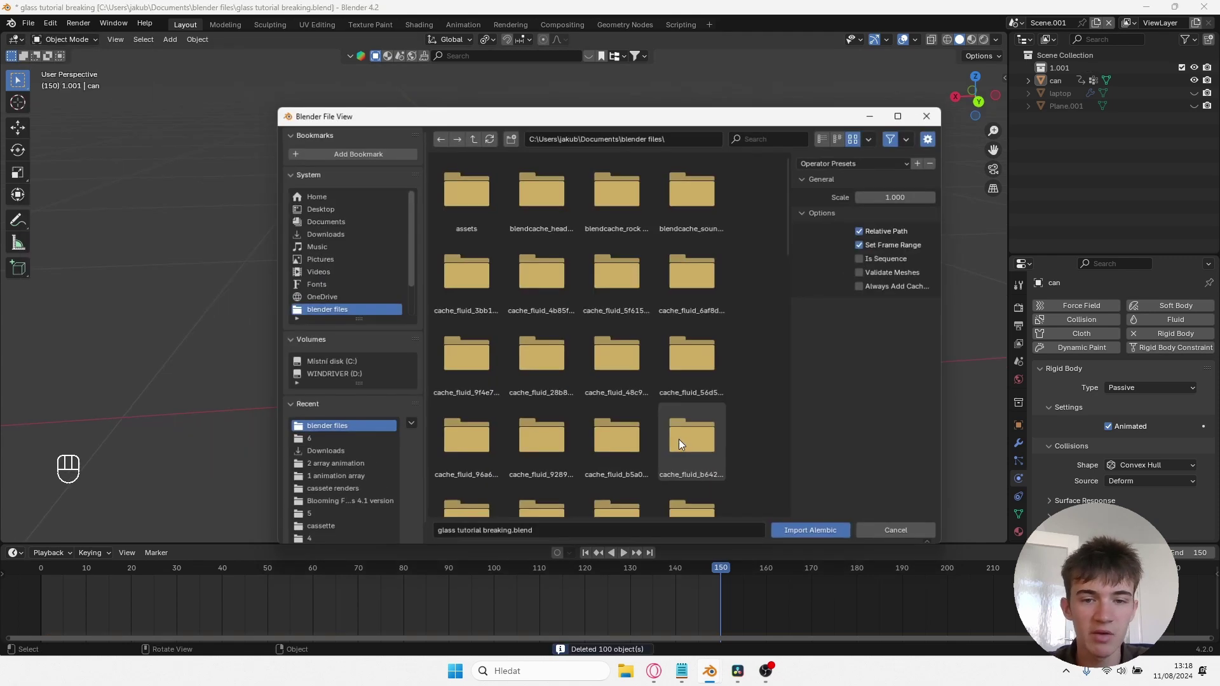
scroll(573, 314, down, 5)
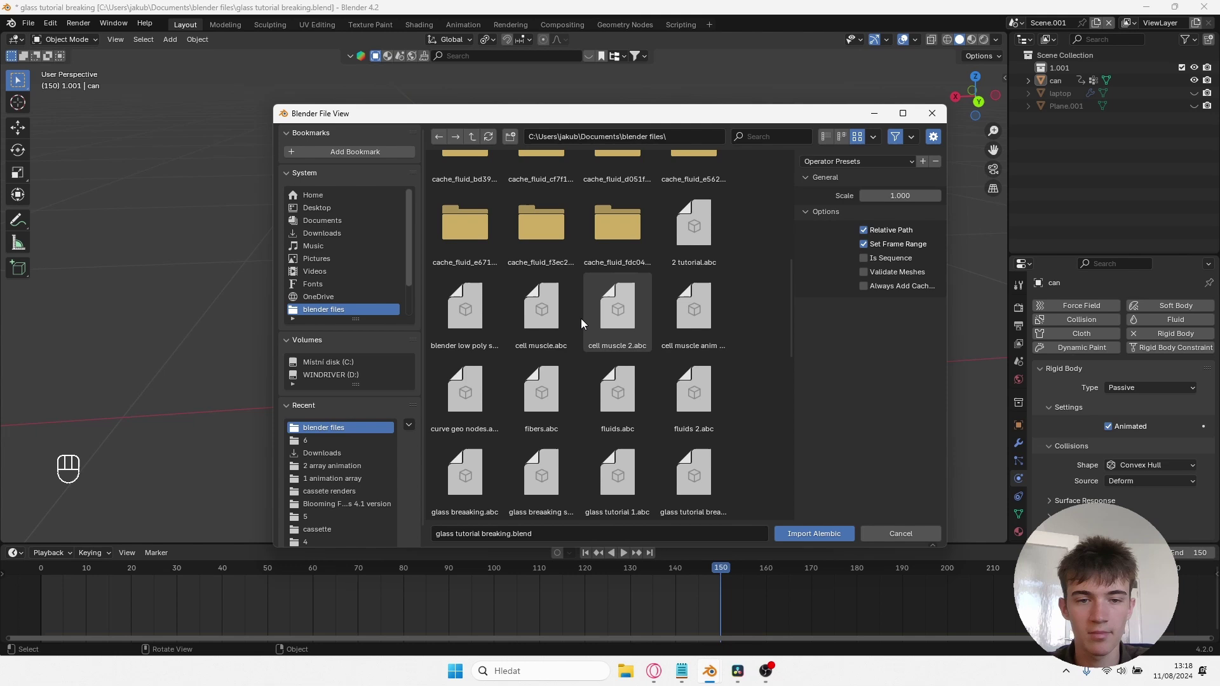
key(ctrl+s)
key(space)
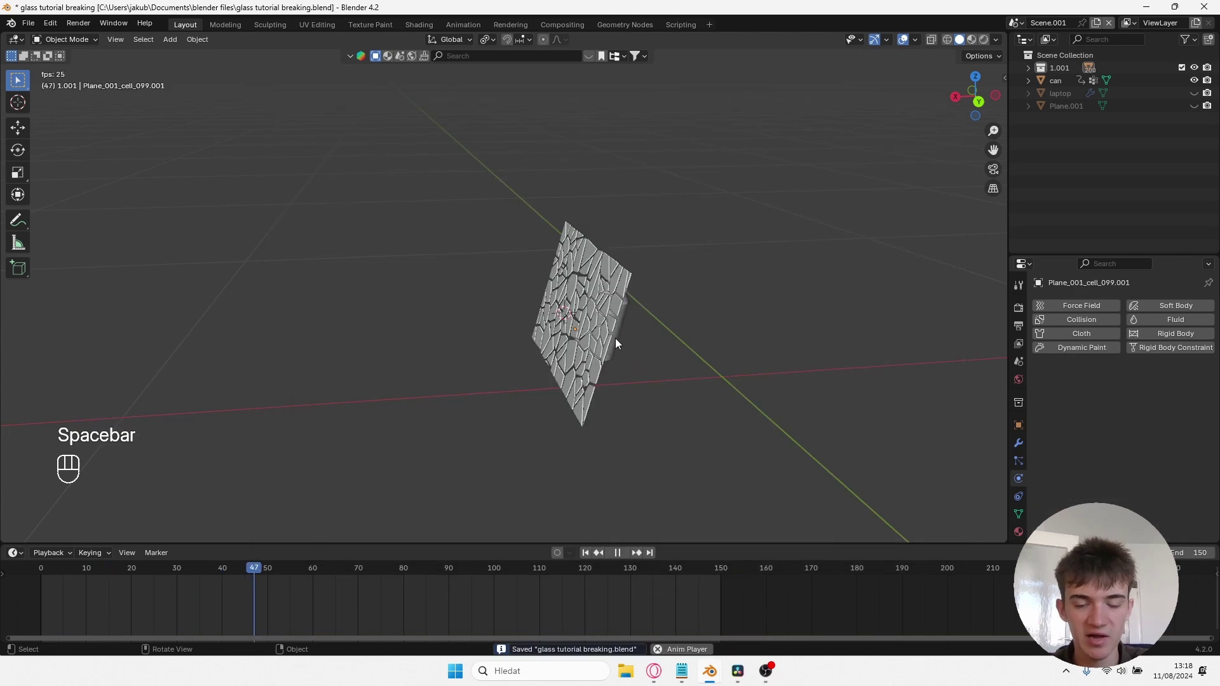
middle_drag(635, 342, 716, 375)
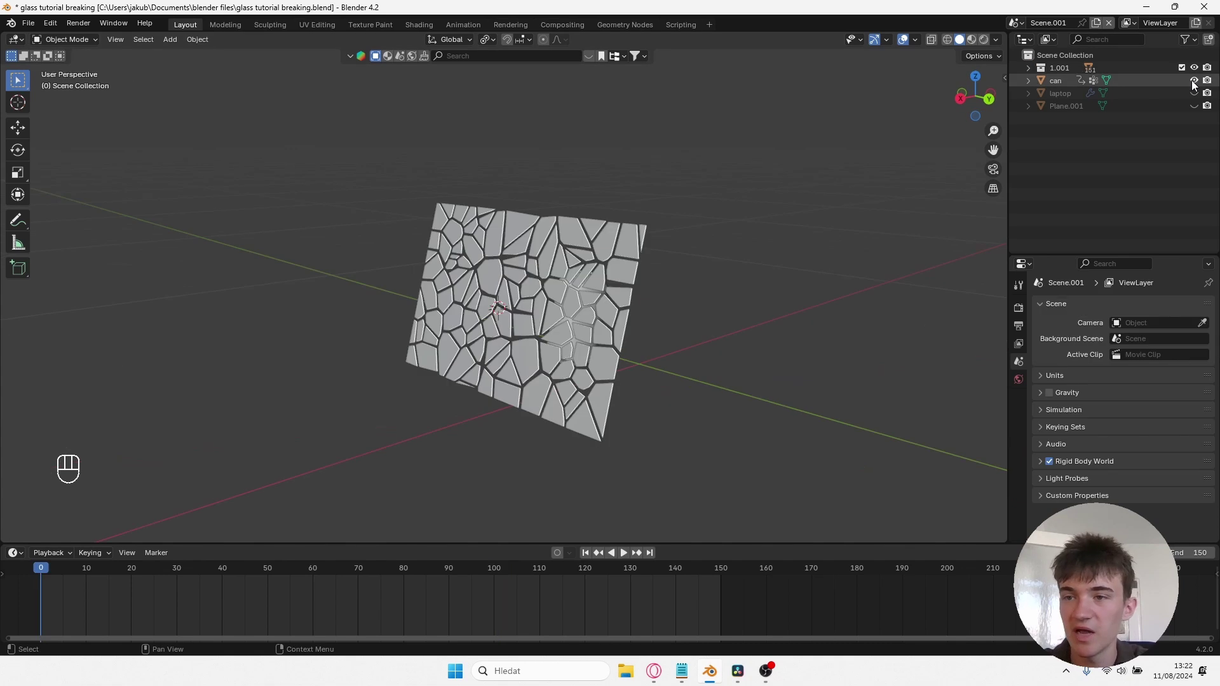
Step: Hide the fractured collection, show and select the intact Plane.001, and save
click(1194, 67)
click(1194, 106)
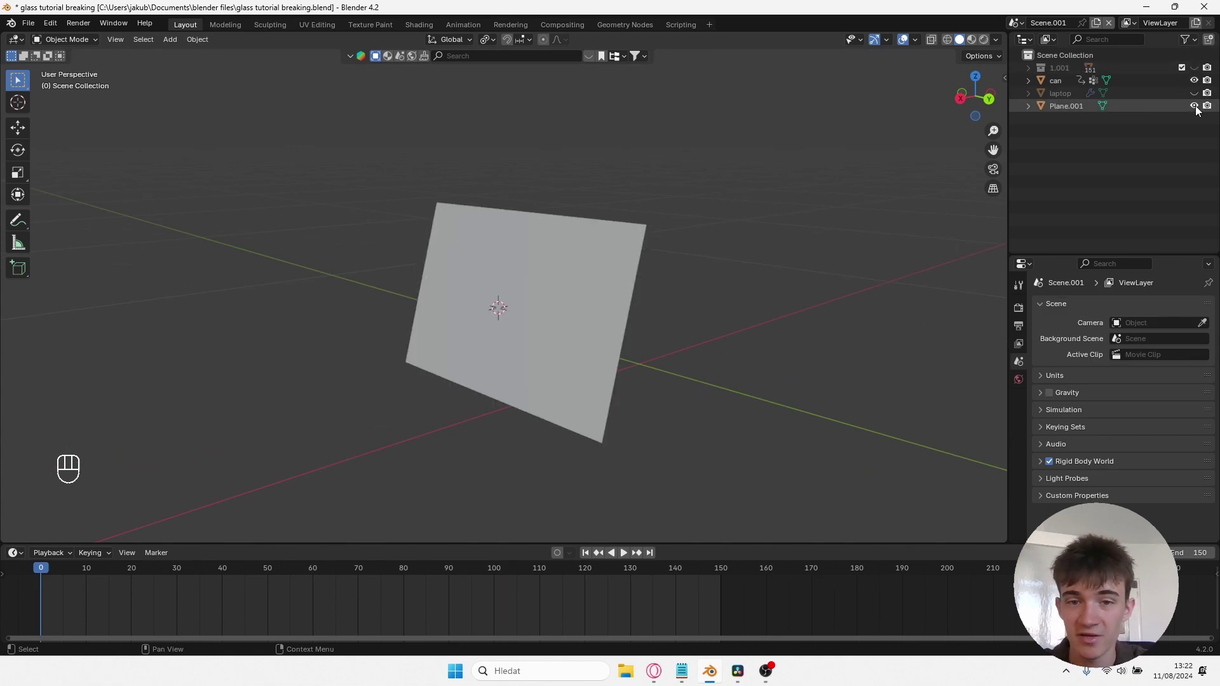
click(532, 314)
key(ctrl+s)
scroll(572, 306, up, 3)
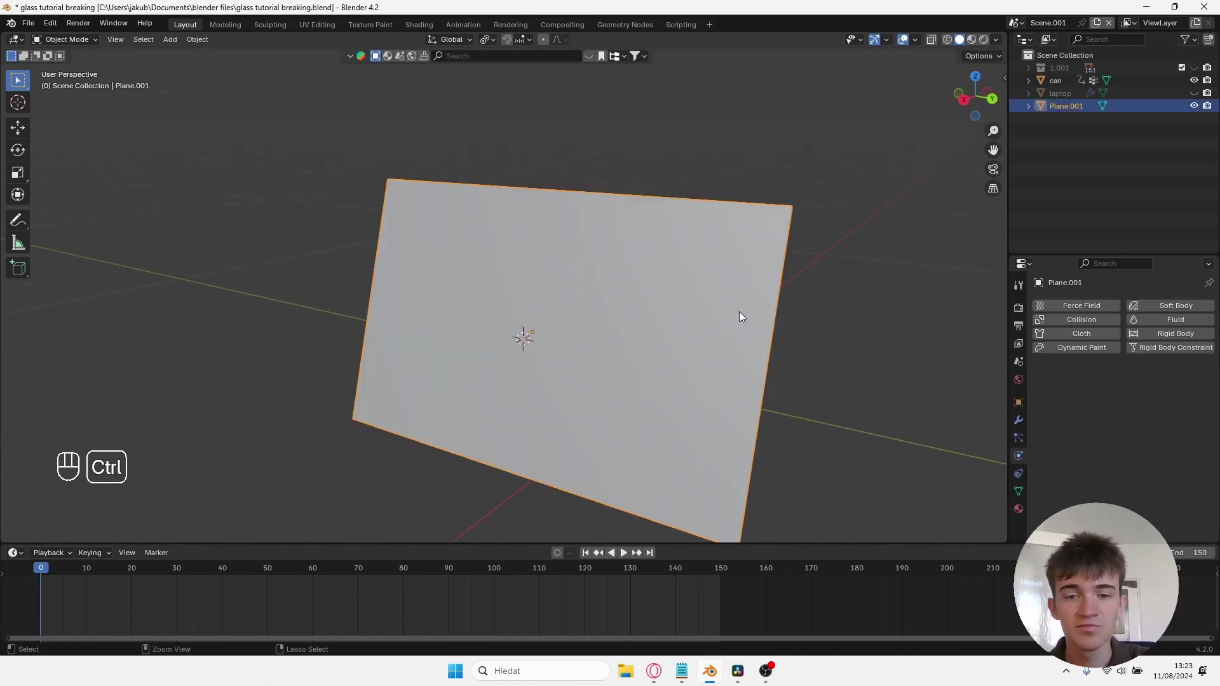
key(ctrl+s)
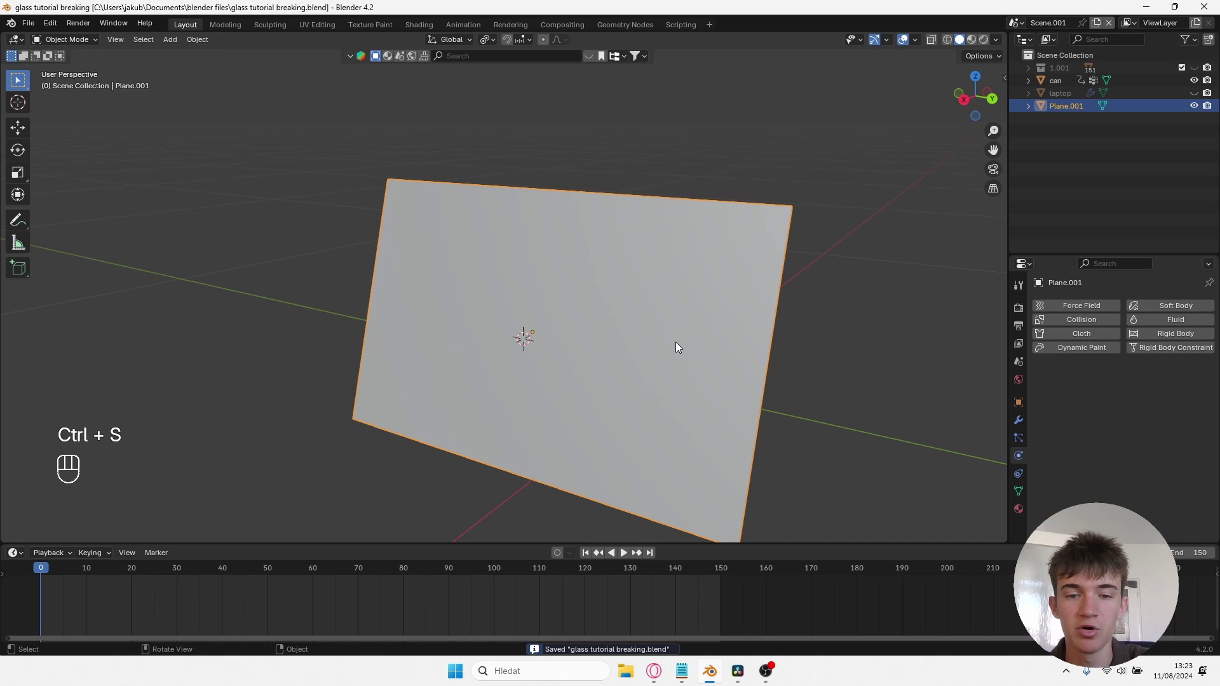
Step: Cell-fracture Plane.001 into 176 cells in collection 2.001 and inspect a thin sliver cell
key(F3)
key(Return)
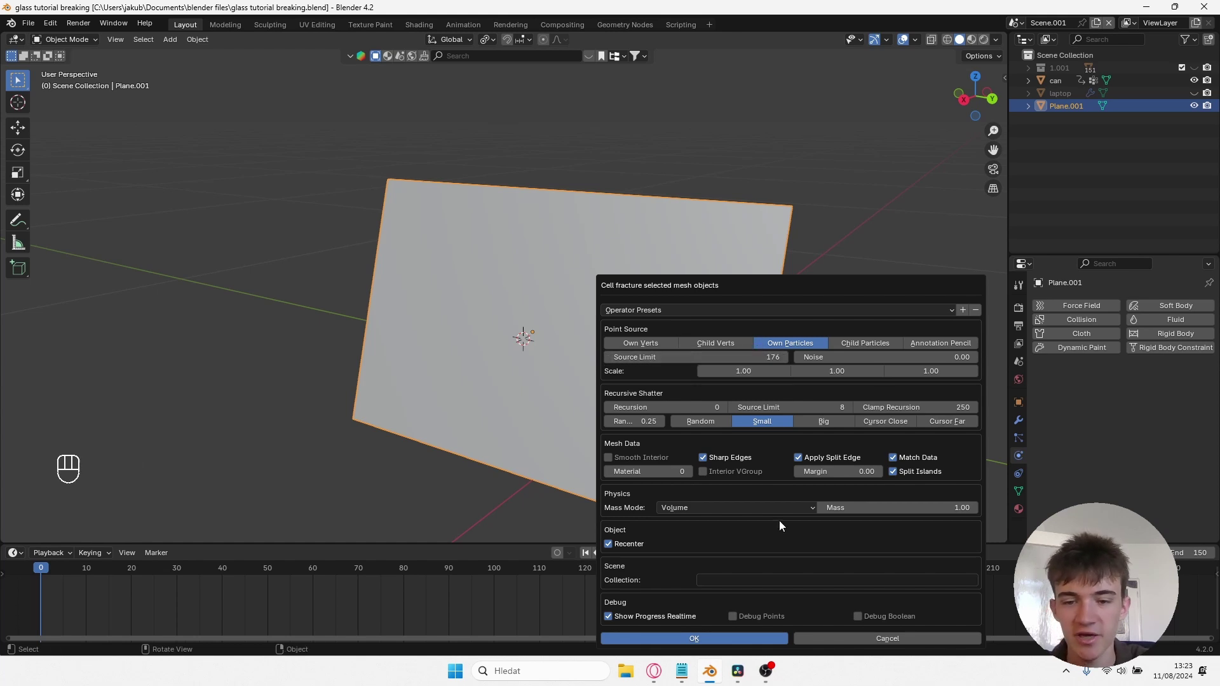
click(761, 639)
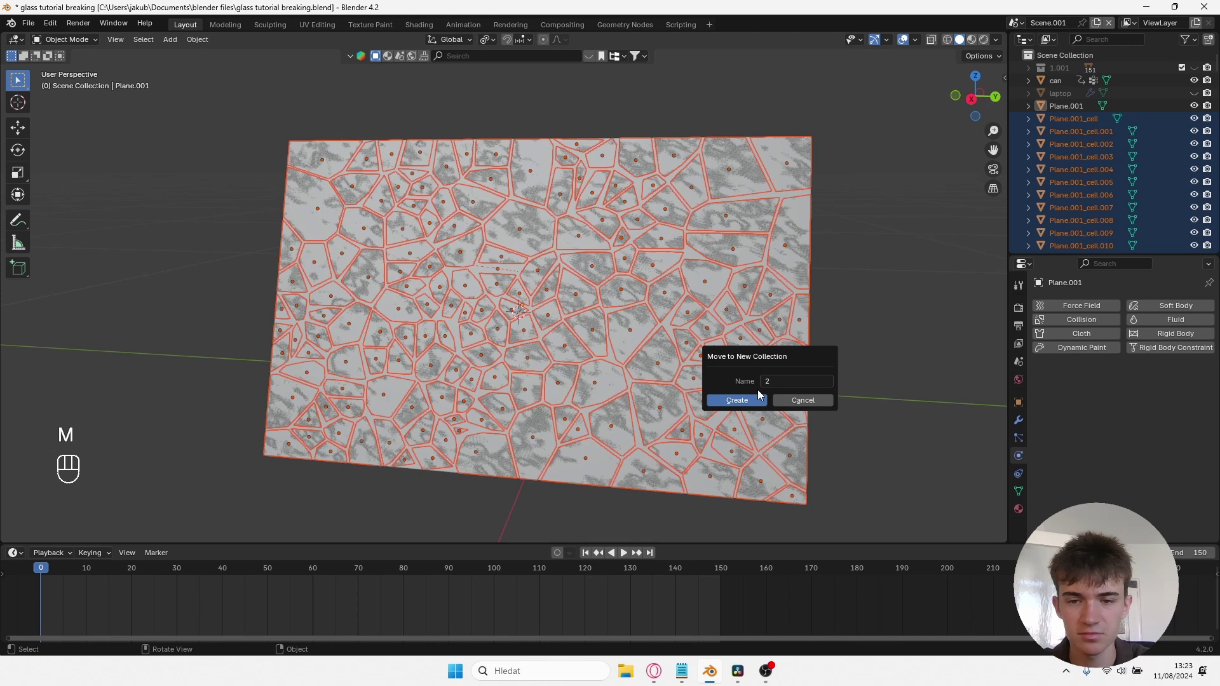
click(757, 400)
key(ctrl+s)
scroll(541, 298, up, 6)
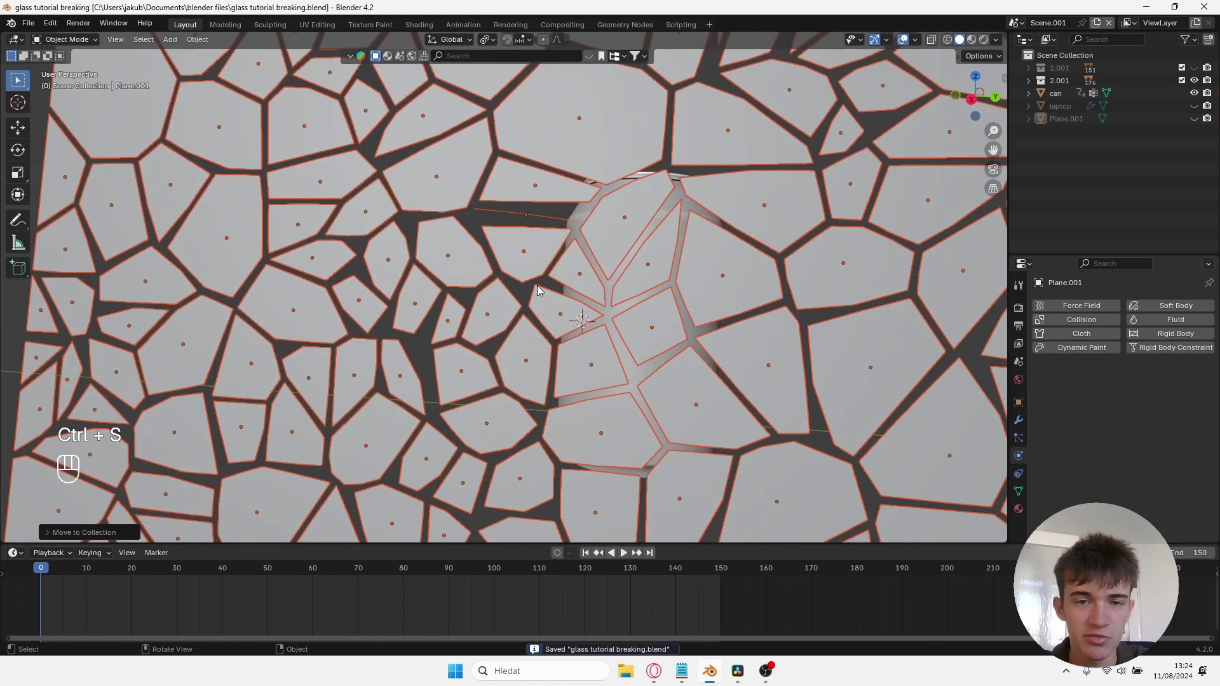
click(516, 194)
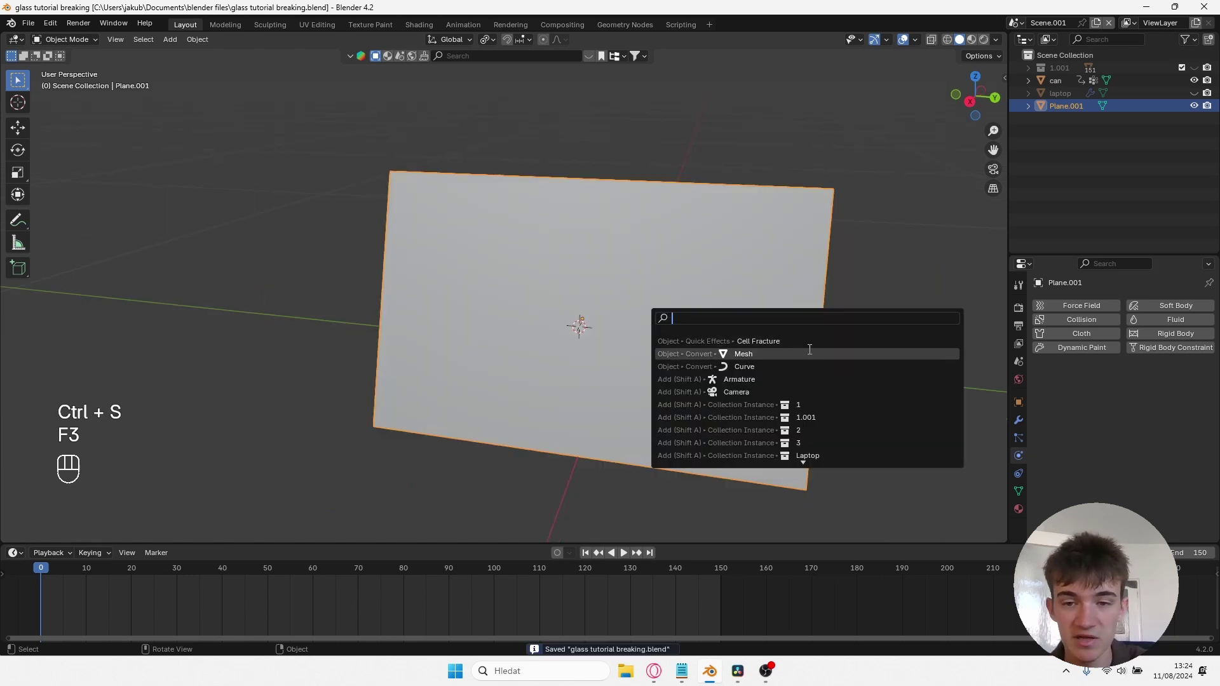
Step: Re-run Cell Fracture on the plane with 129 points, placing the cells in their own collection
click(769, 337)
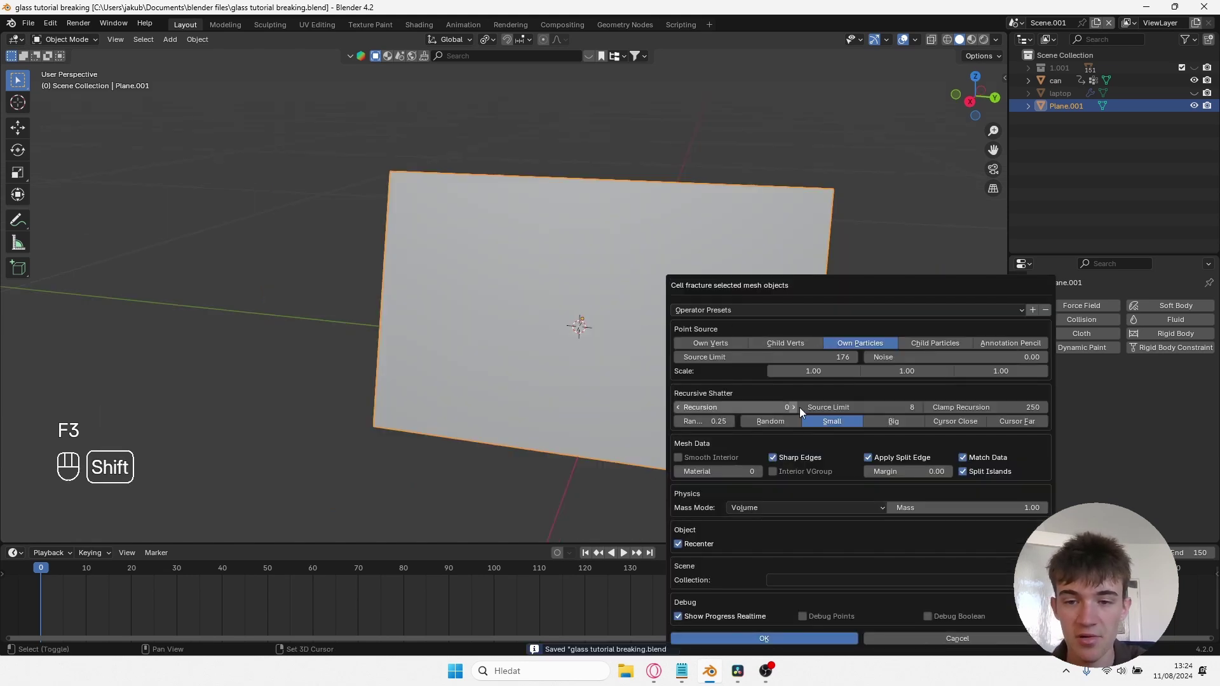
drag(811, 359, 751, 359)
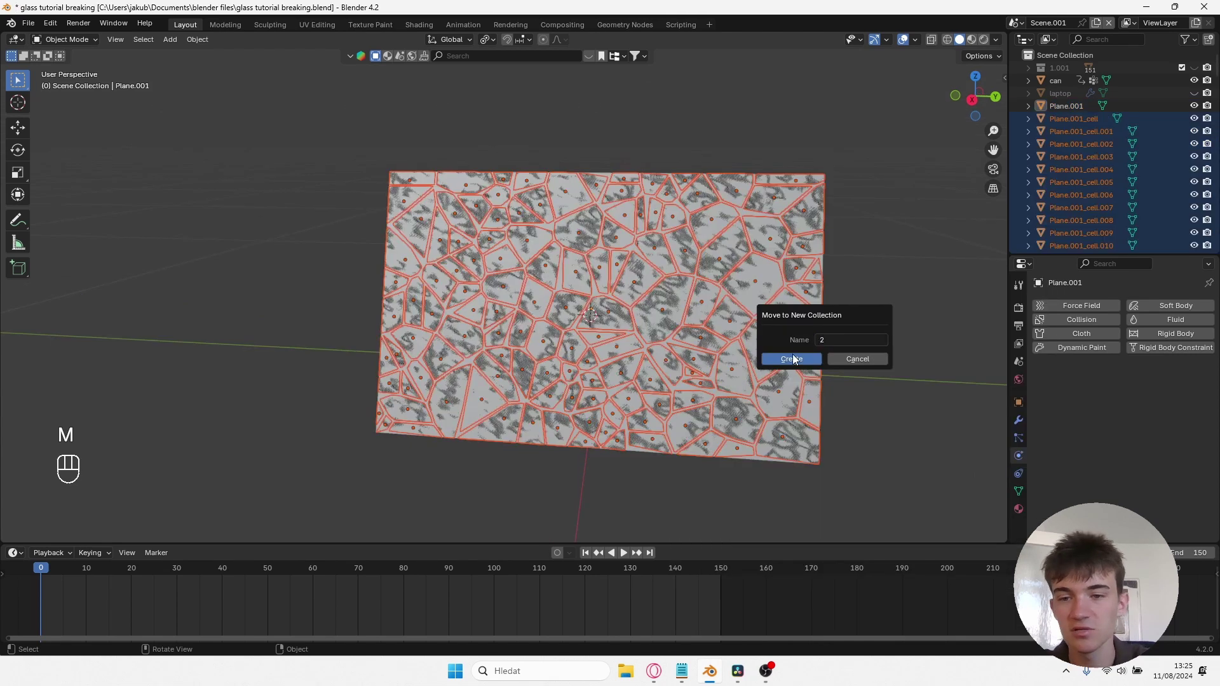
click(793, 360)
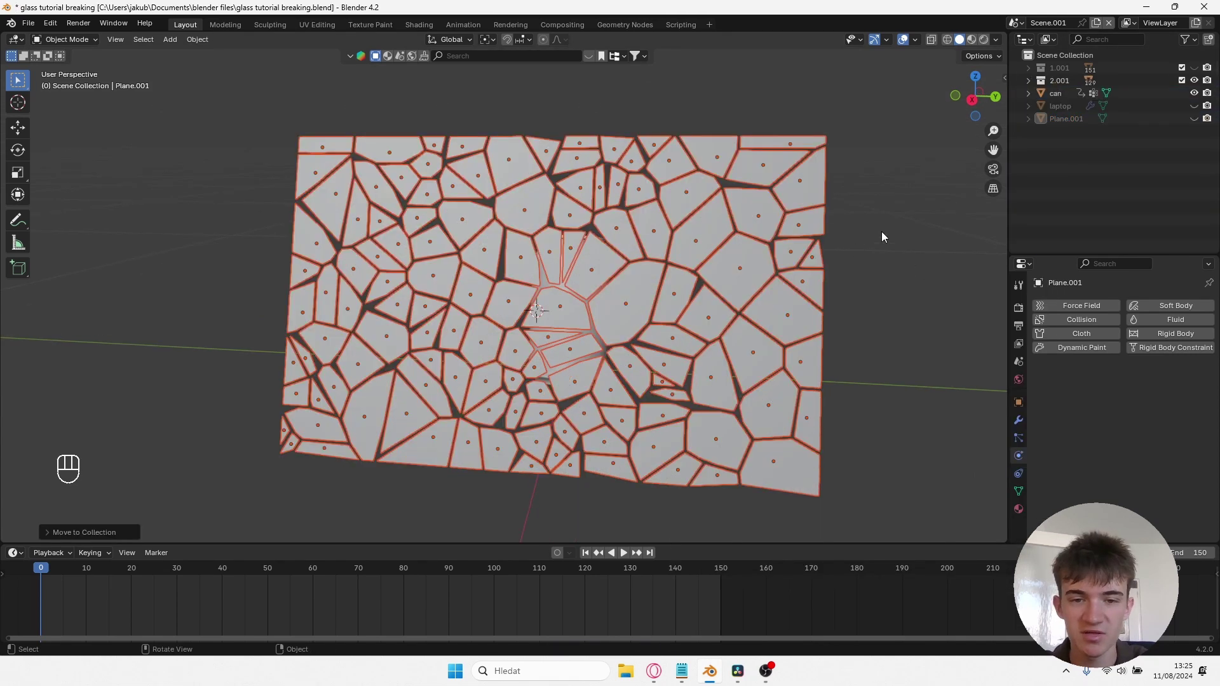
key(s)
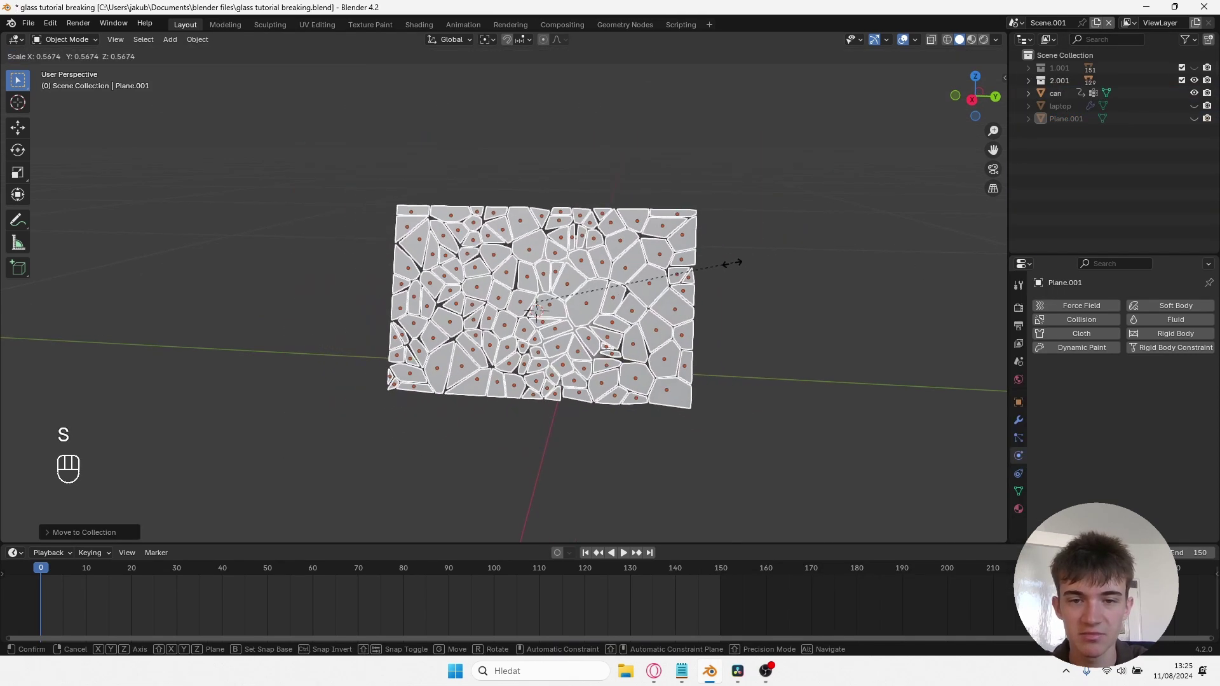
key(ctrl+z)
Step: Extrude the glass cells to give them thickness, apply their scale, and save
key(Tab)
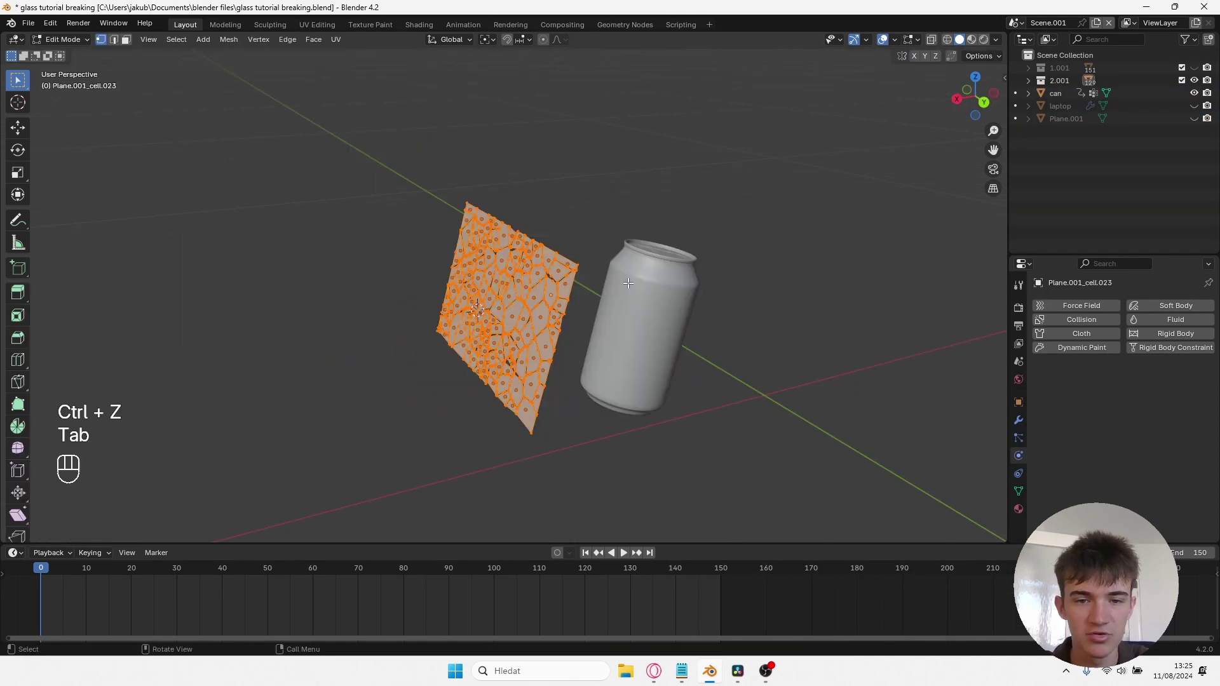
key(e)
click(629, 283)
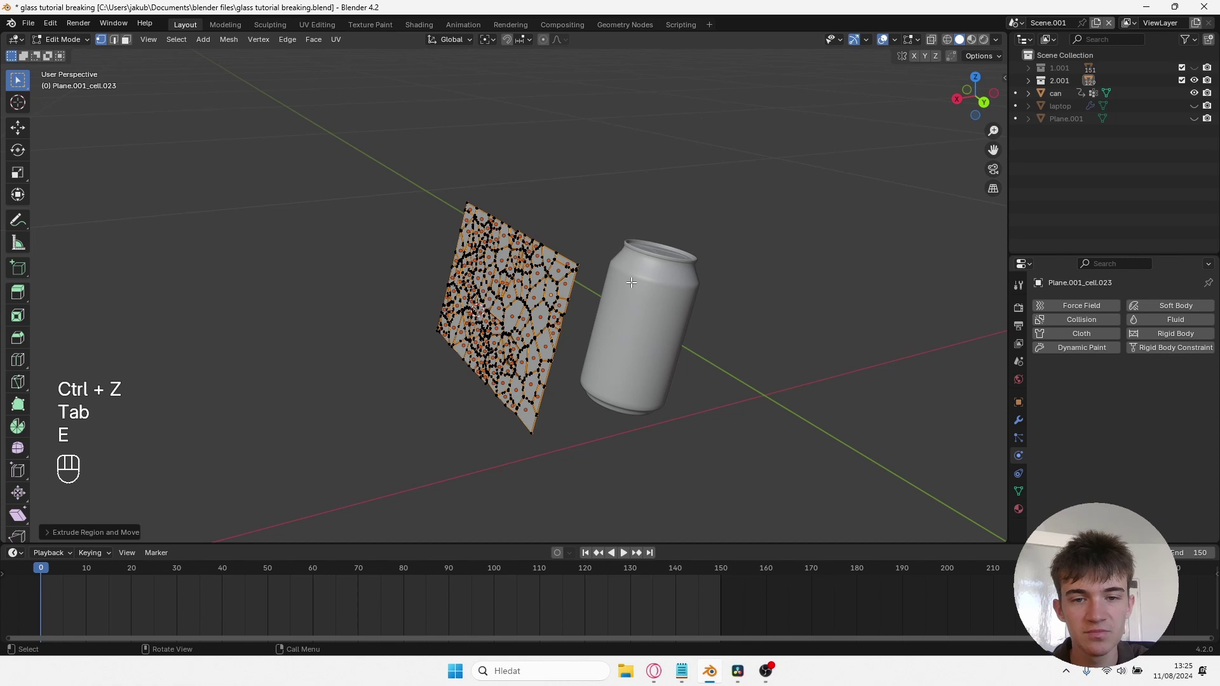
key(Tab)
key(ctrl+a)
click(539, 302)
key(ctrl+s)
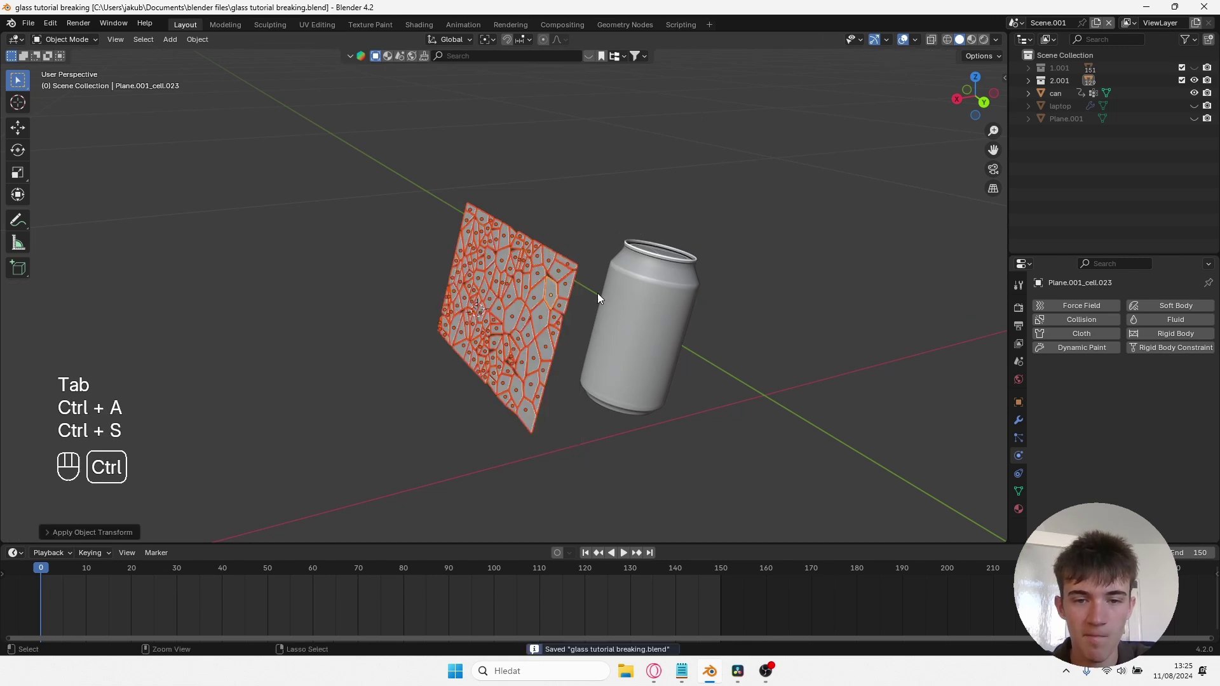
Step: Make the glass cells active rigid bodies, save, and play the shattering simulation
click(197, 39)
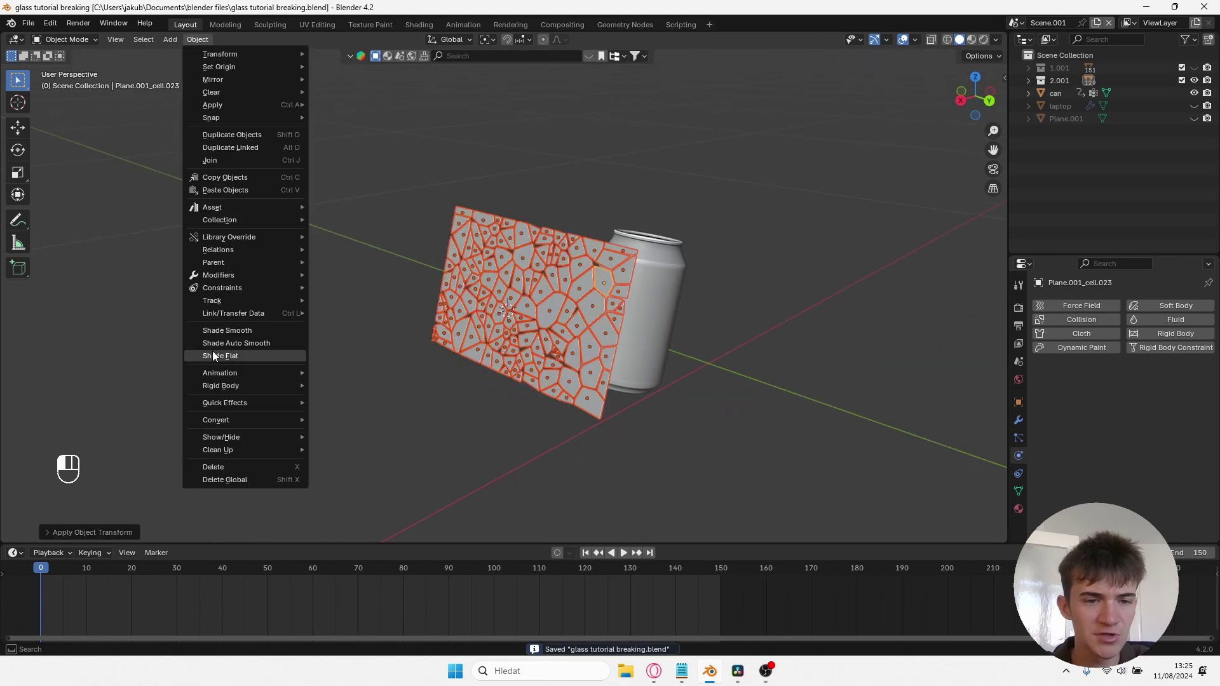
mouse_move(220, 379)
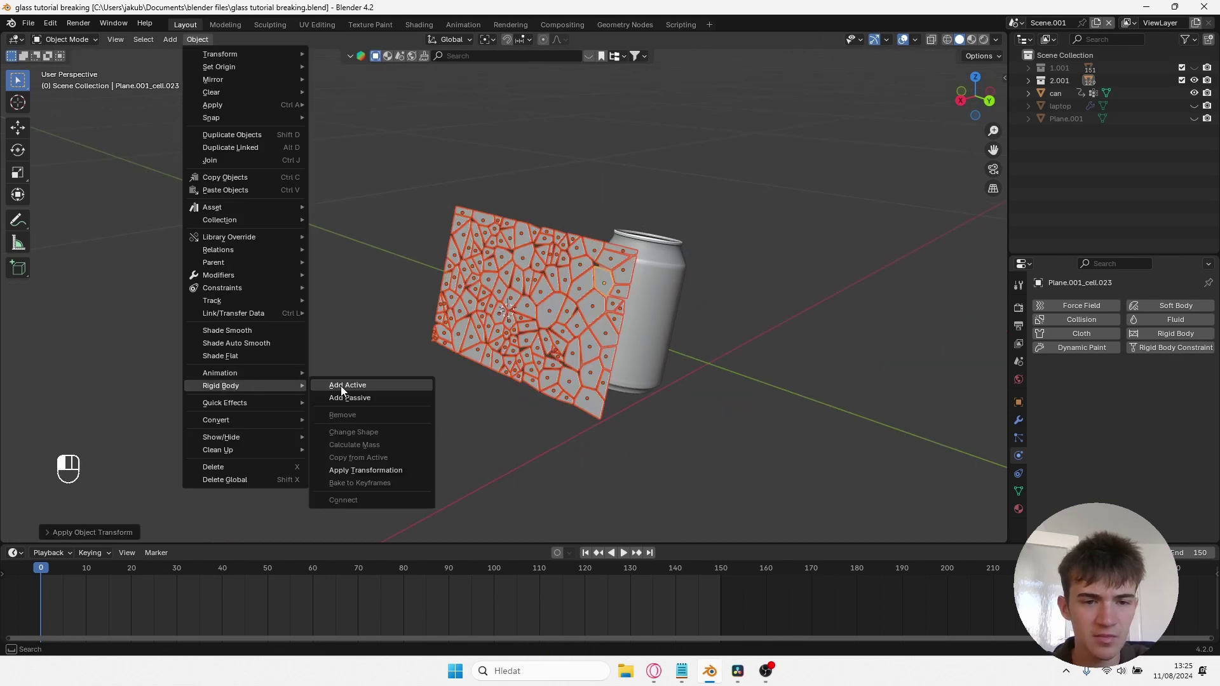
click(341, 387)
key(ctrl+s)
key(space)
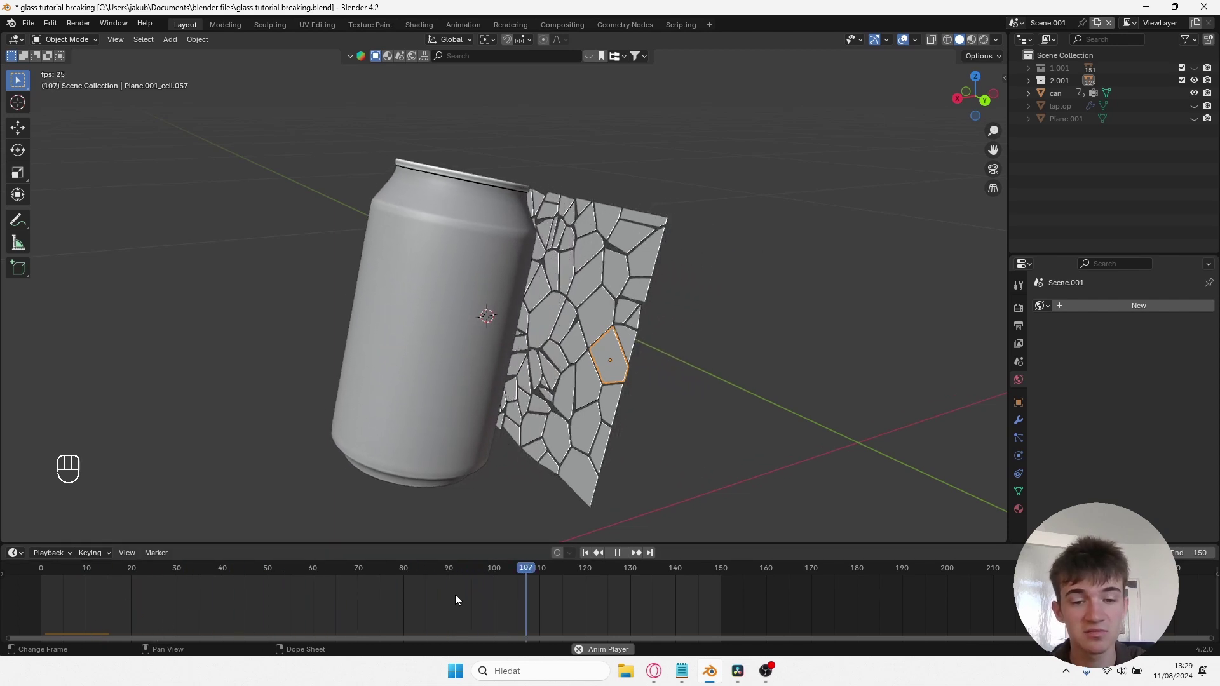
click(148, 570)
key(space)
key(space)
click(151, 572)
key(space)
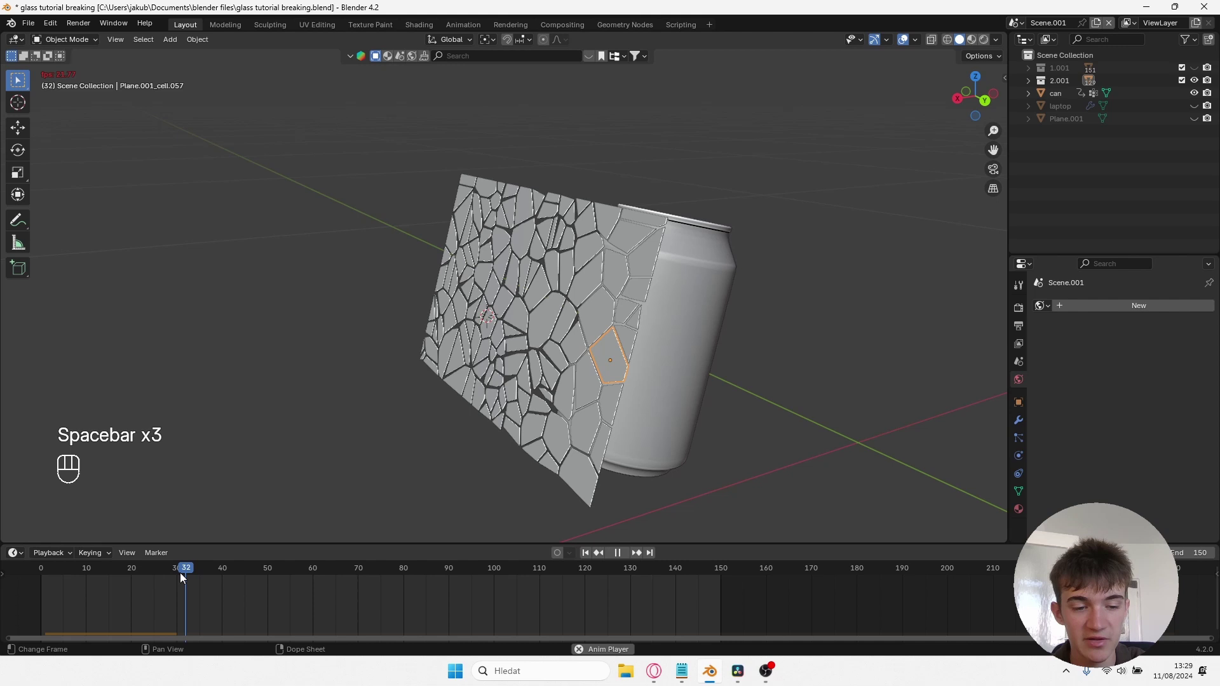
click(163, 573)
key(space)
click(171, 575)
key(space)
click(196, 573)
key(space)
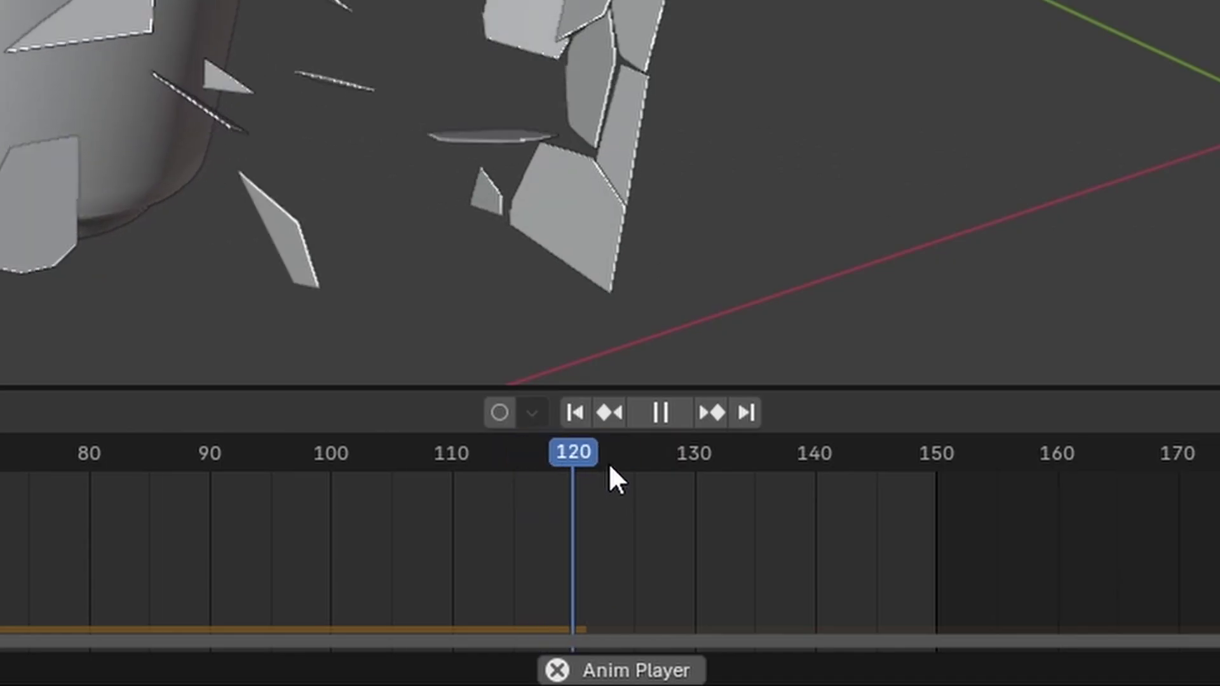
drag(610, 465, 768, 464)
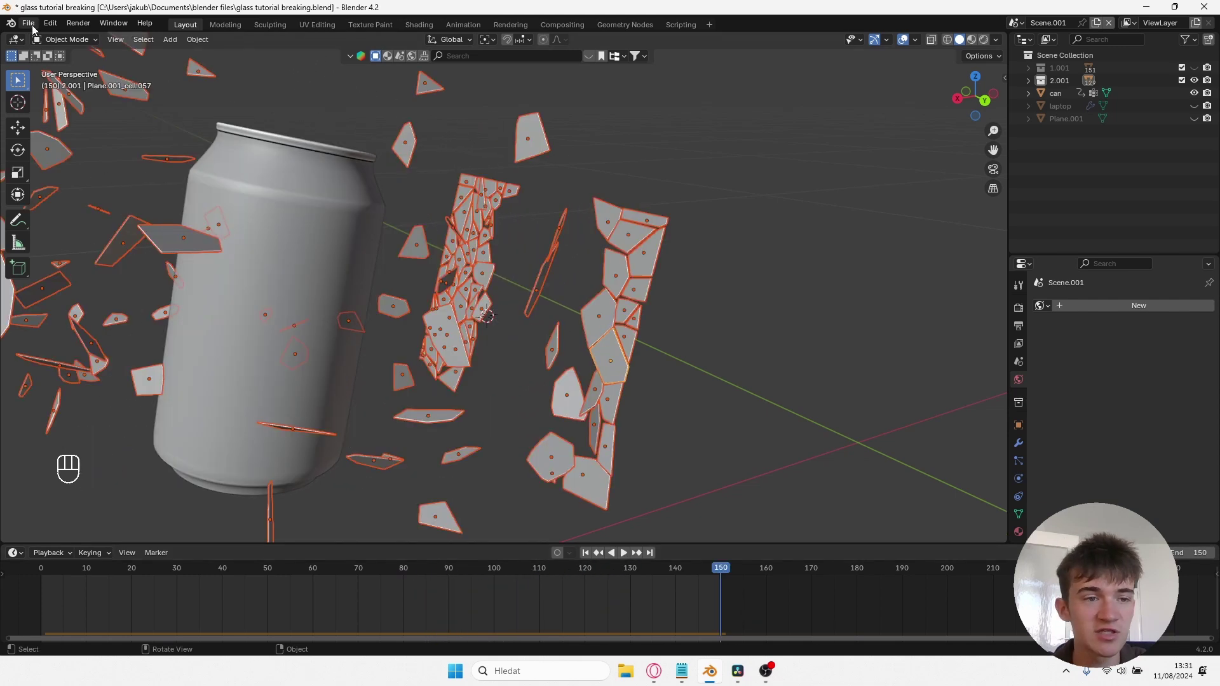
Step: Export the shard simulation to Alembic as 'glasss shattering 2.abc'
click(31, 26)
mouse_move(88, 220)
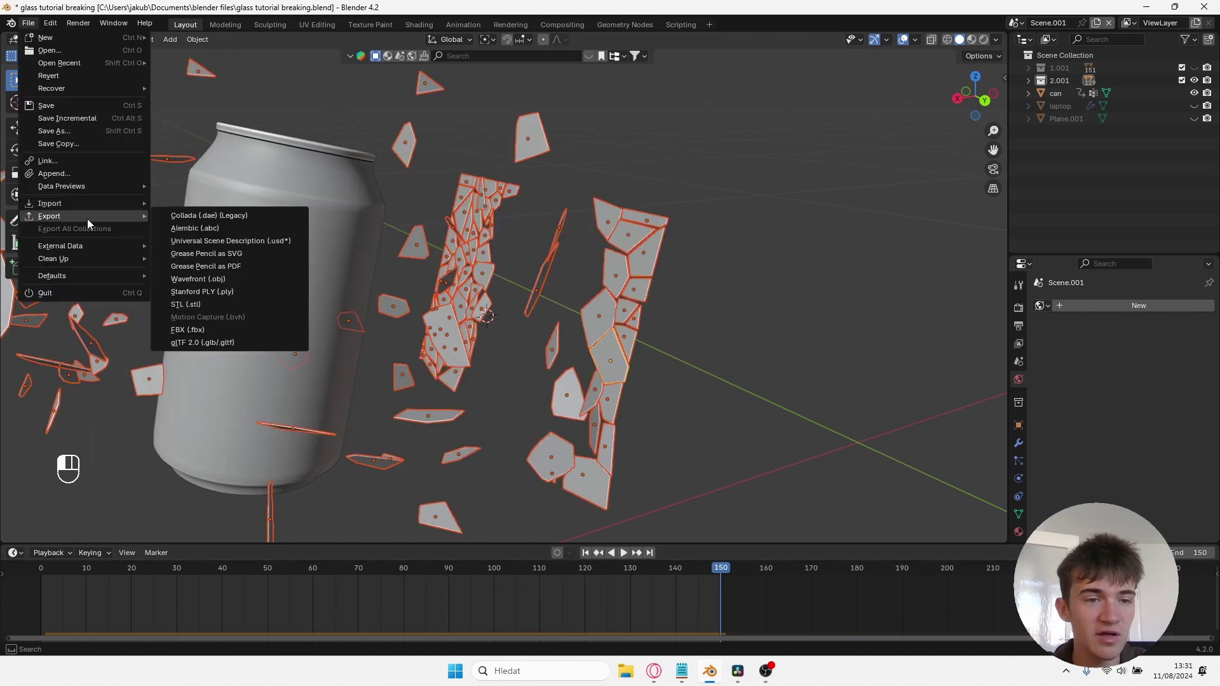
click(207, 229)
double_click(494, 533)
key(BackSpace)
text(2)
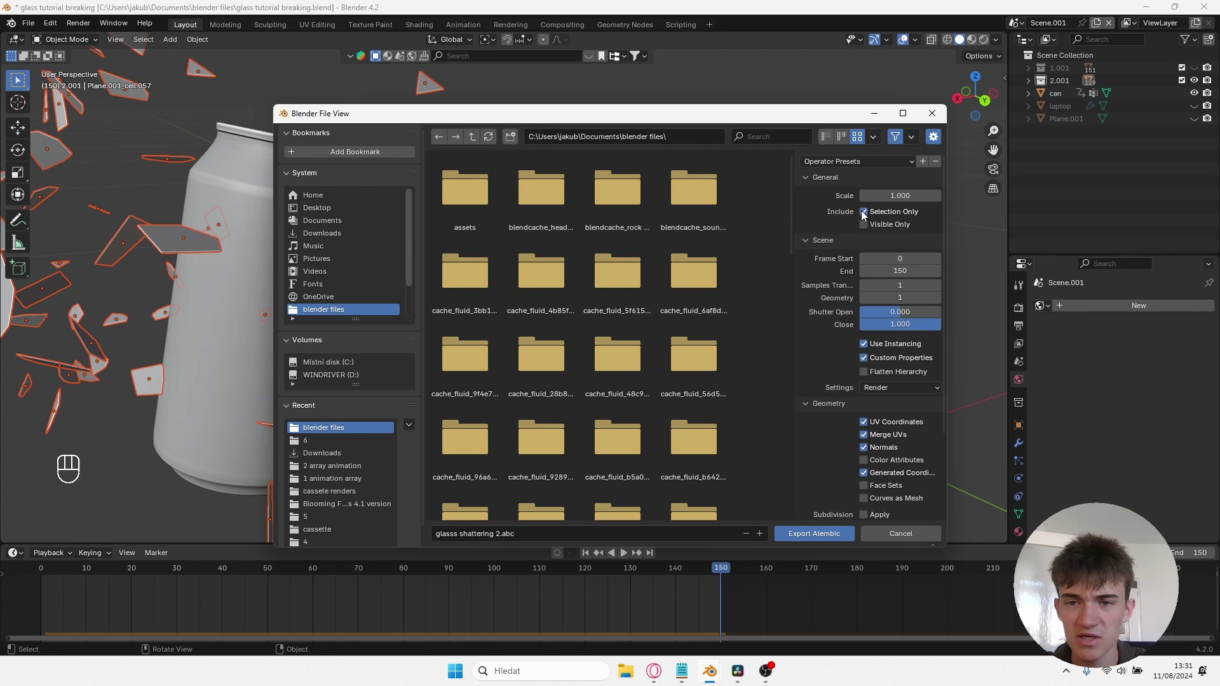
click(818, 532)
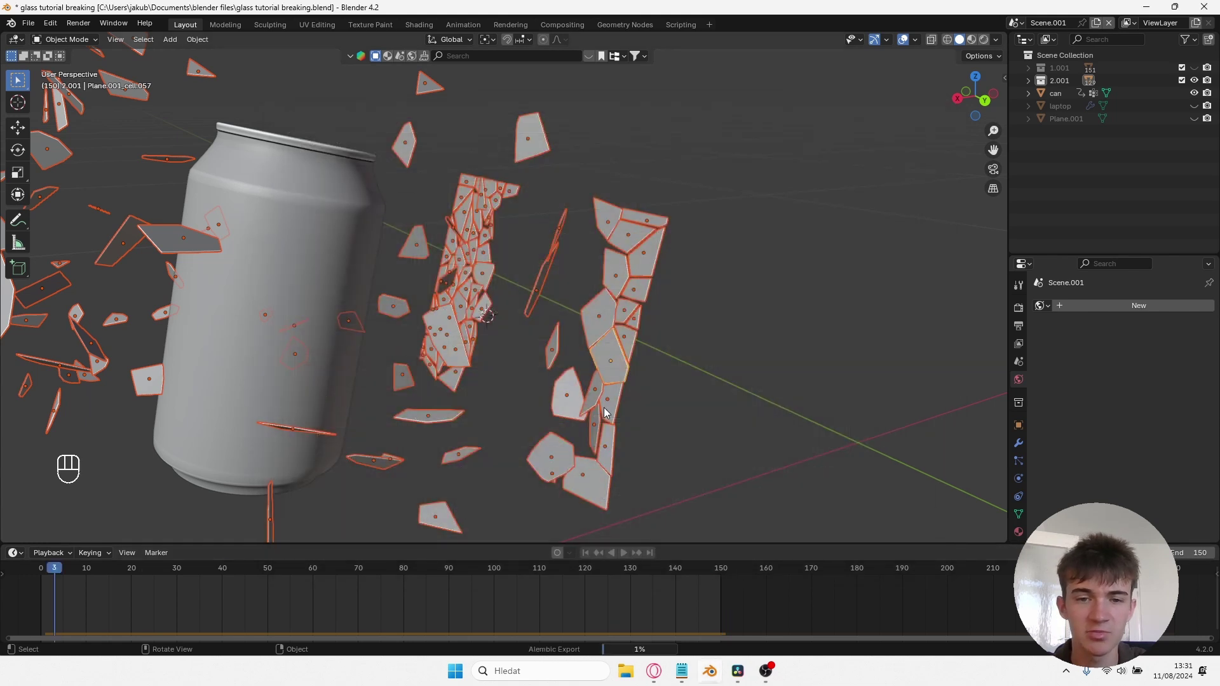
Step: Delete the simulated shard objects from the scene
key(x)
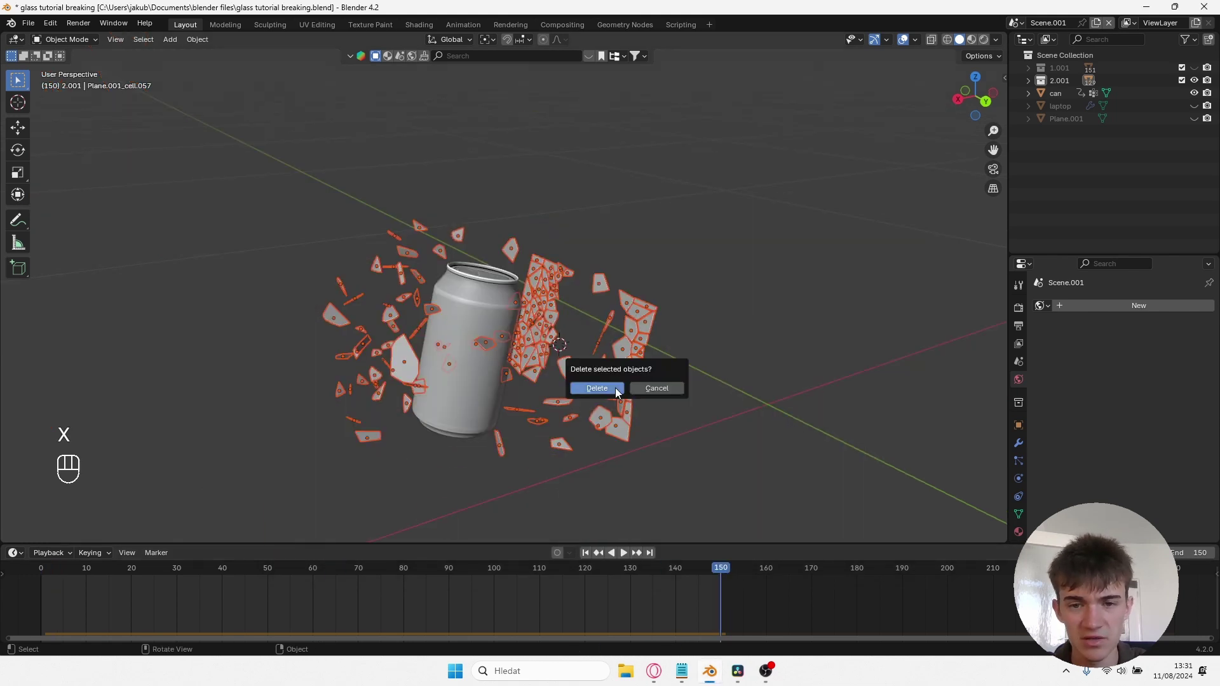
click(614, 388)
click(28, 23)
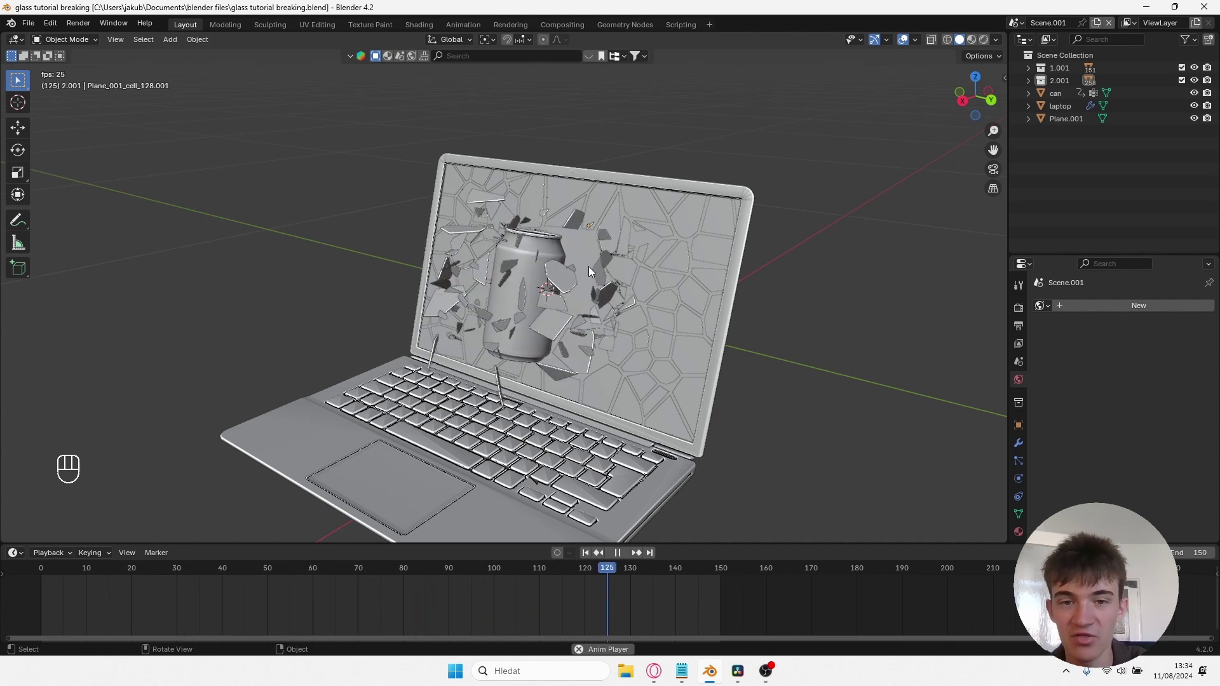
Step: Keyframe Plane.001's render visibility as on at frame 55
key(Escape)
click(1074, 119)
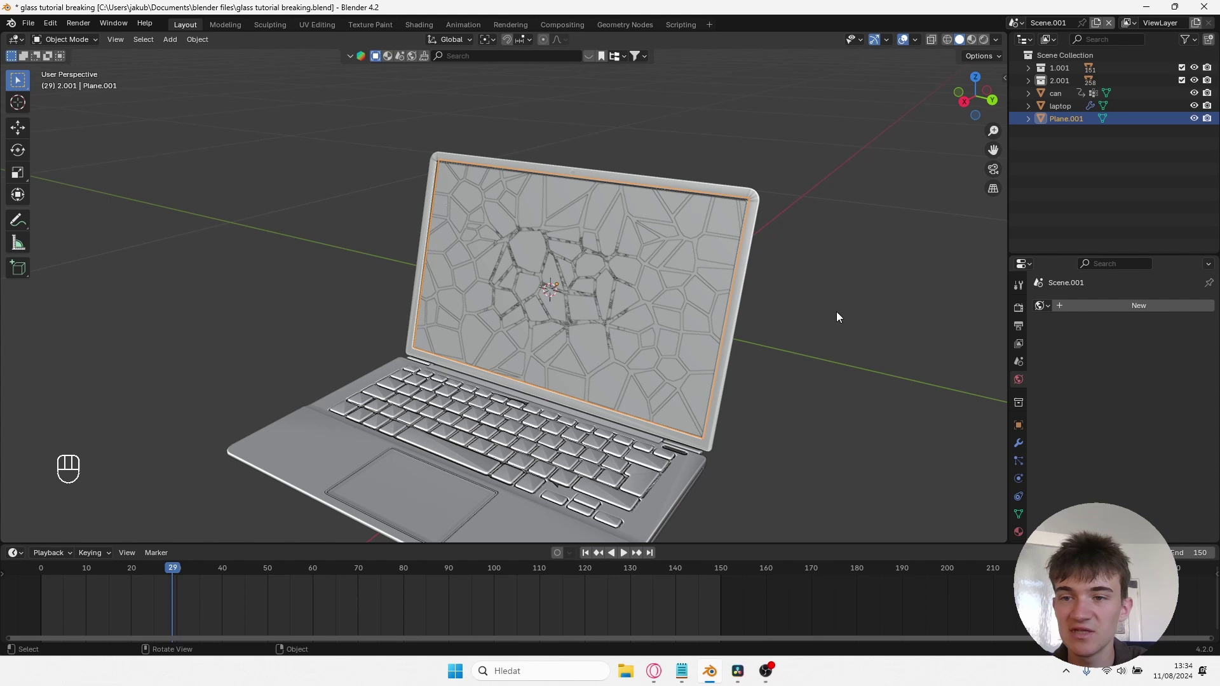
drag(176, 574, 356, 576)
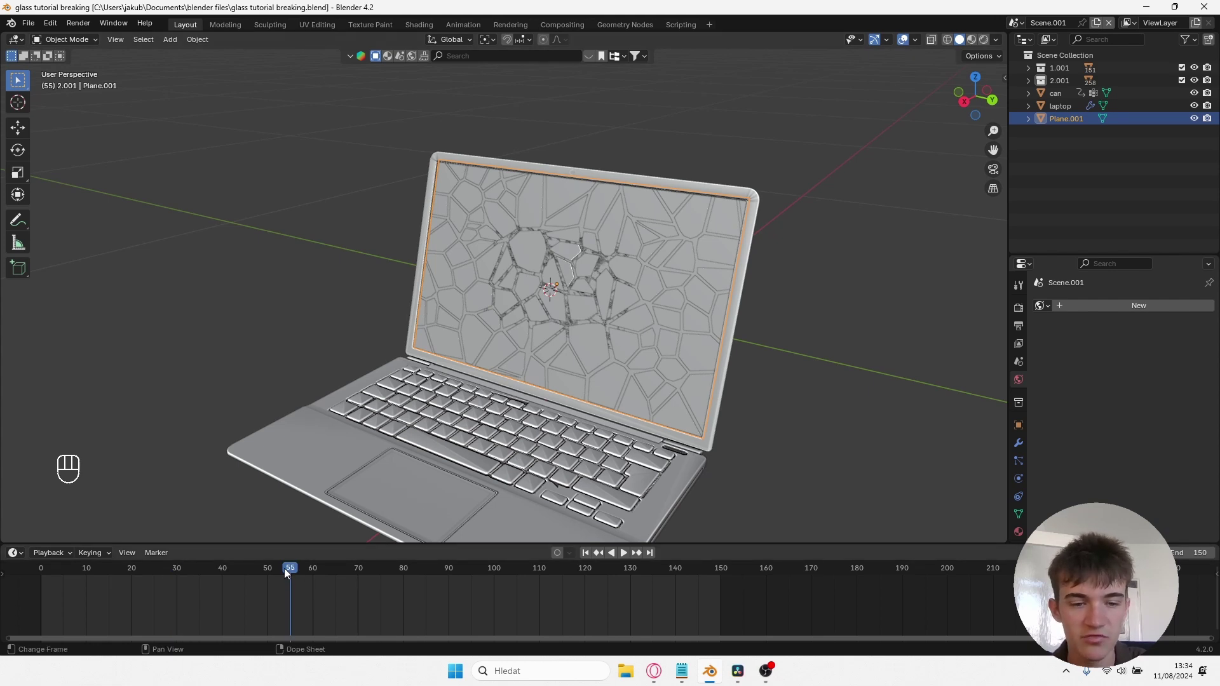
key(ctrl+s)
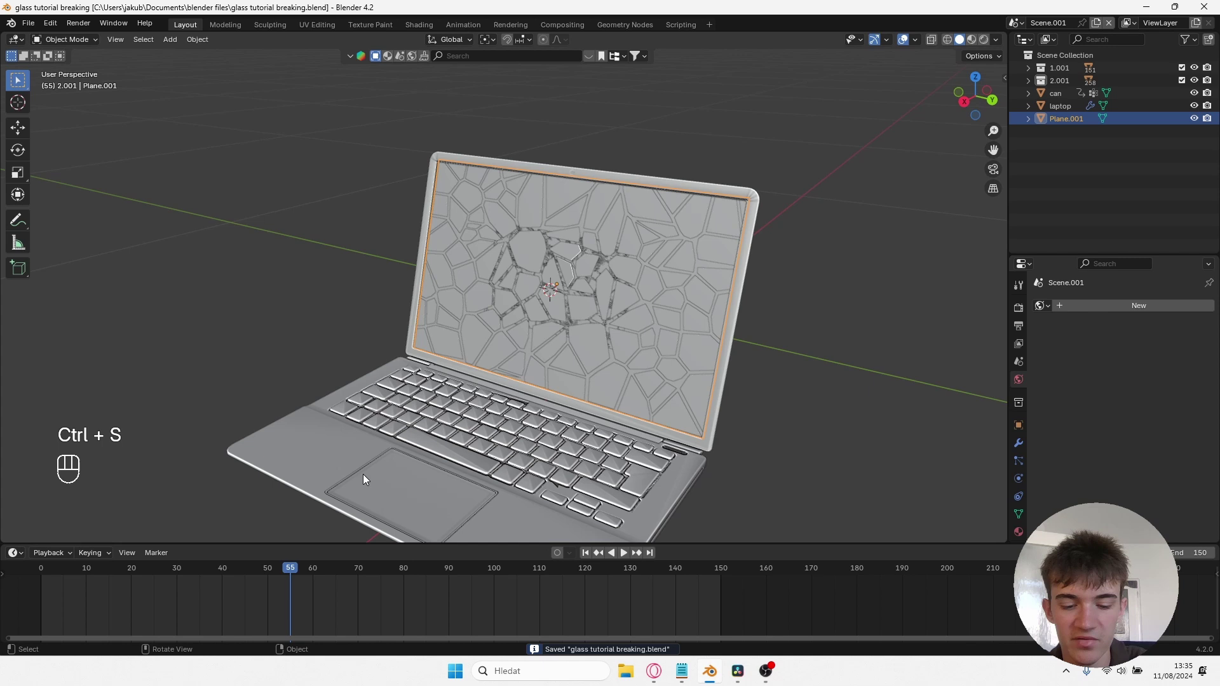
key(i)
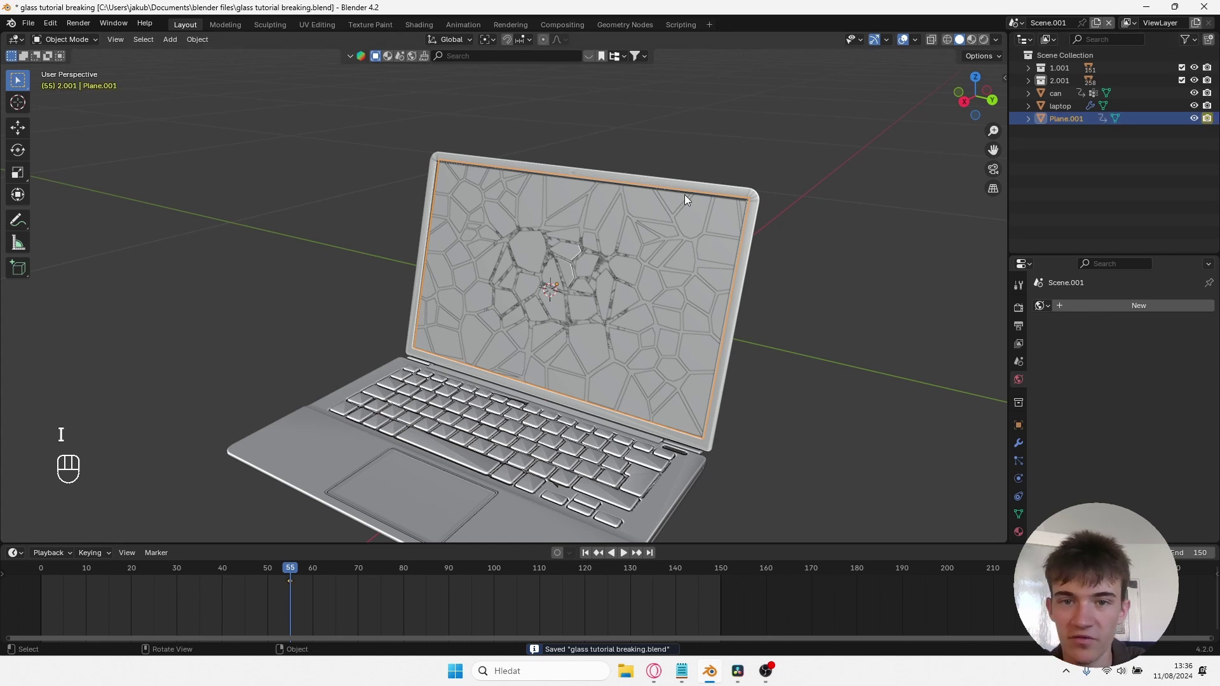
key(ctrl+s)
Step: At frame 56, turn Plane.001's render visibility off, keyframe it, save, and play
key(Right)
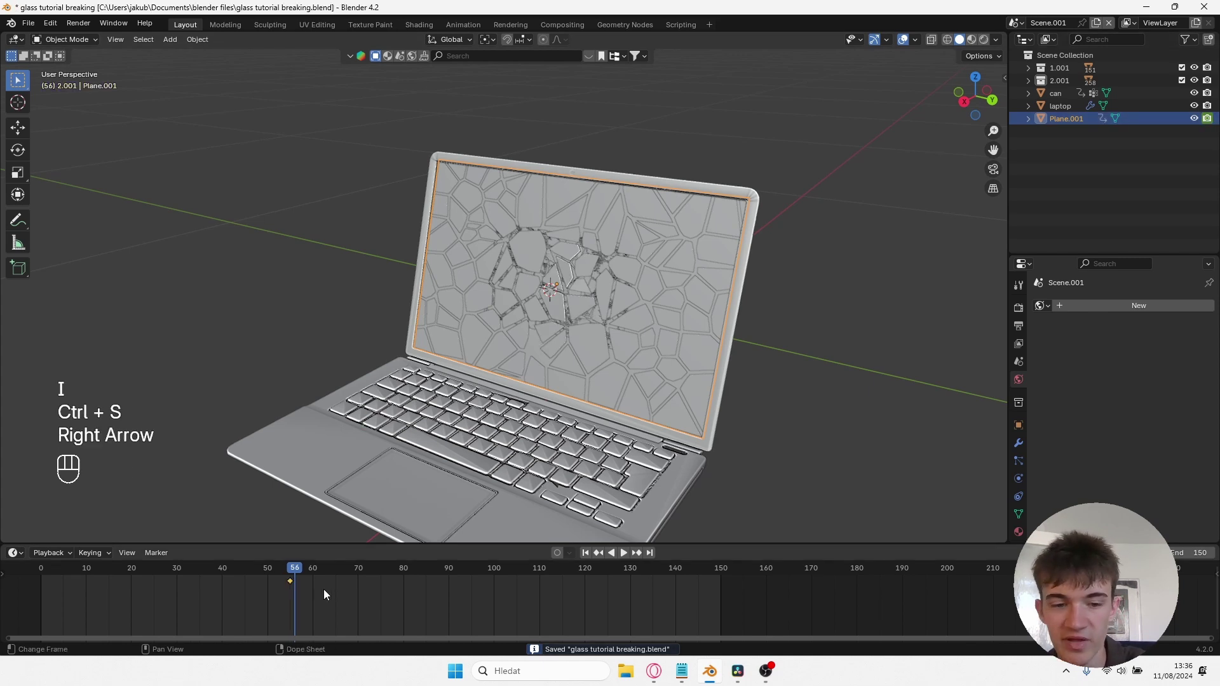
key(ctrl+s)
click(1208, 119)
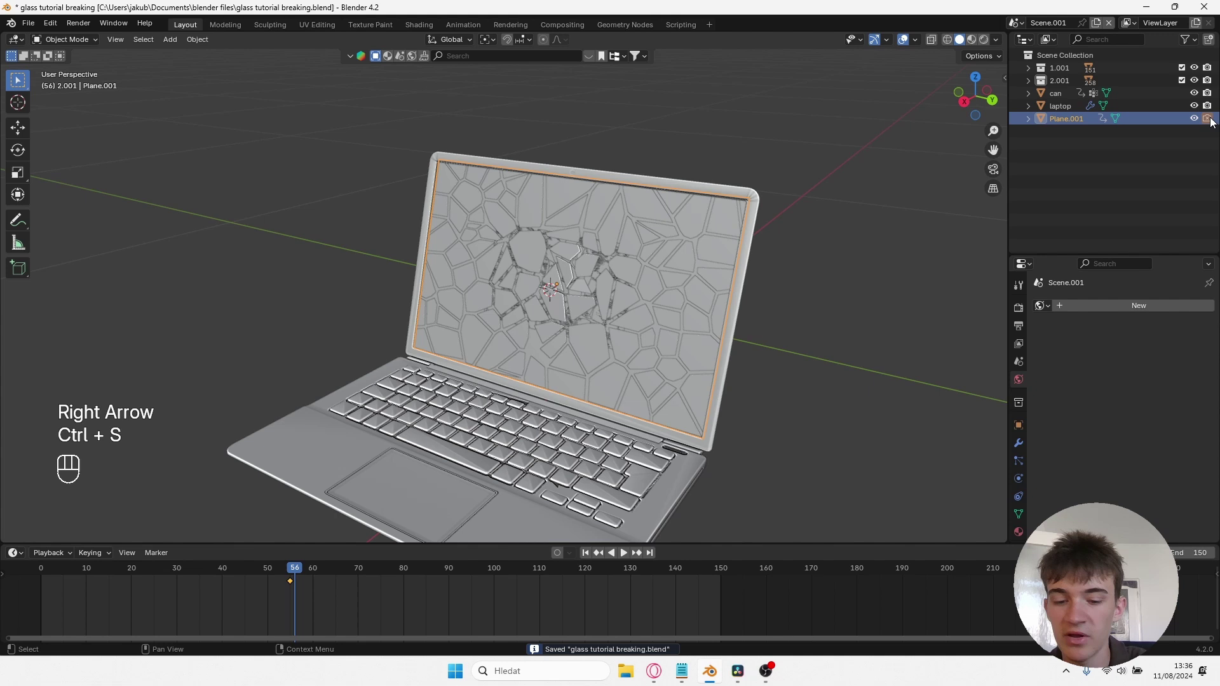
key(i)
key(ctrl+s)
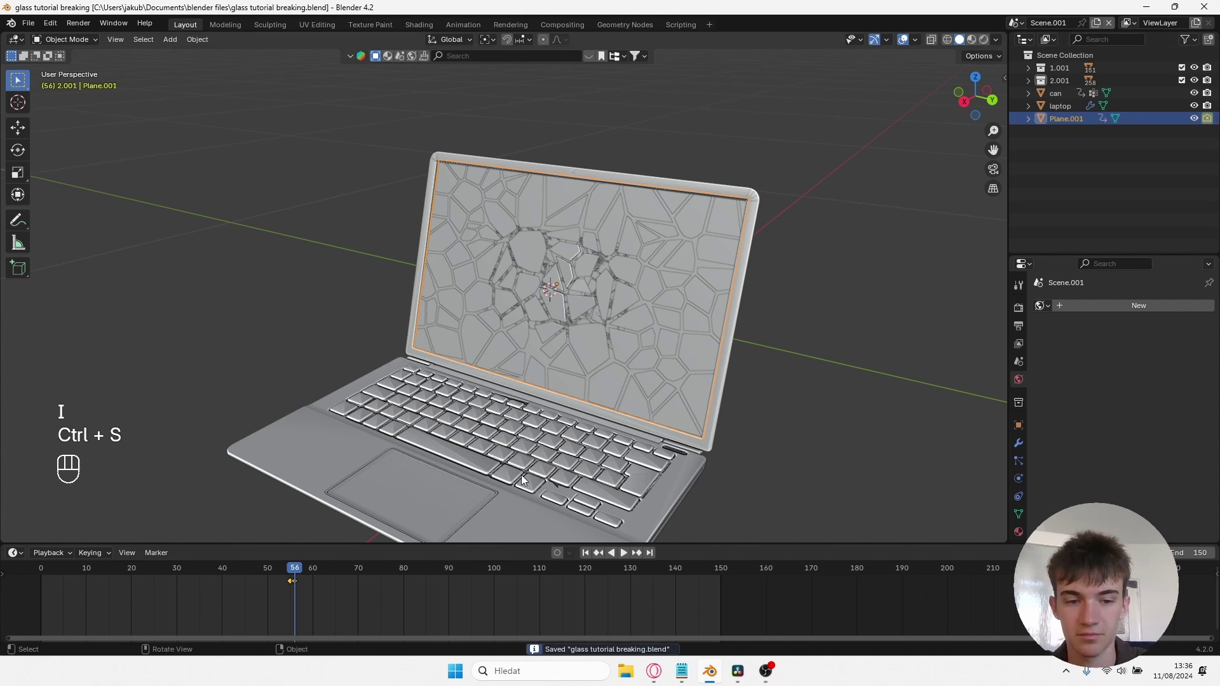
key(space)
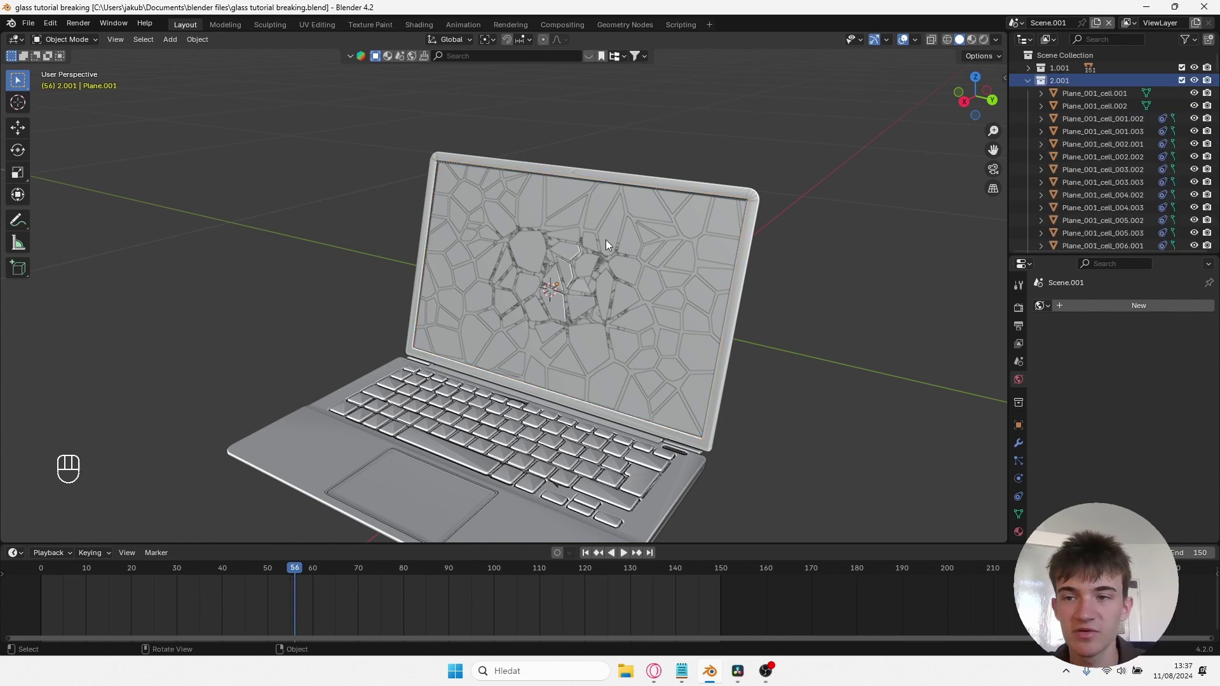
key(ctrl+s)
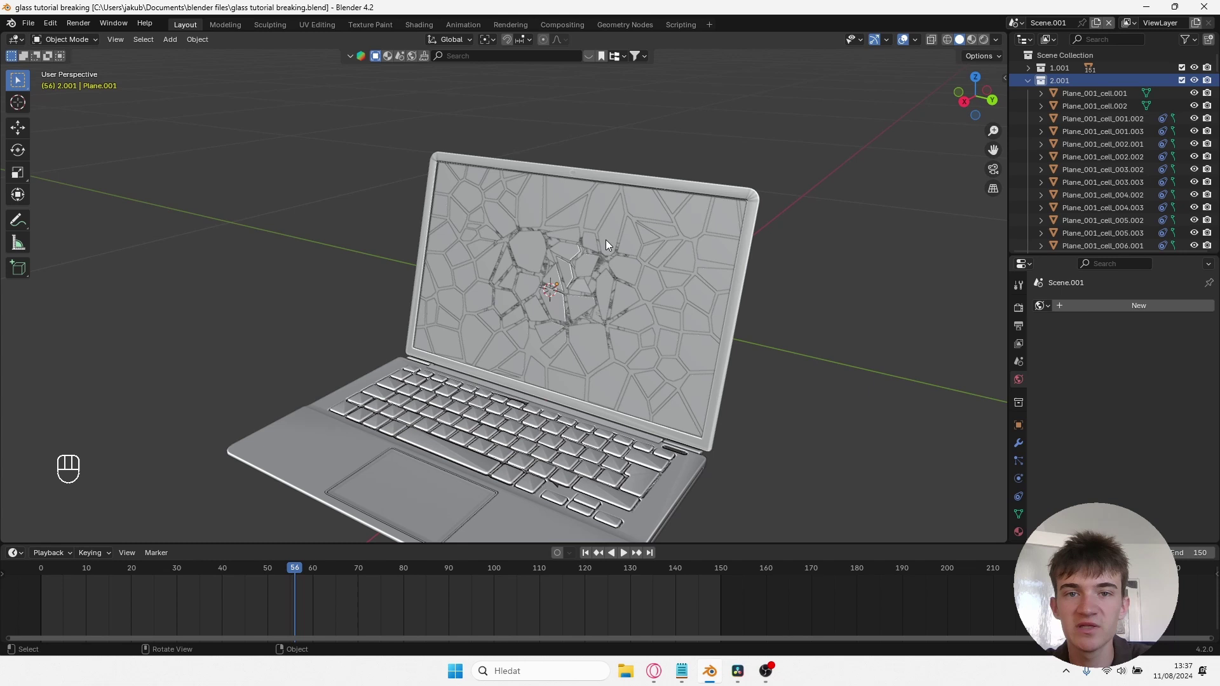
key(ctrl+s)
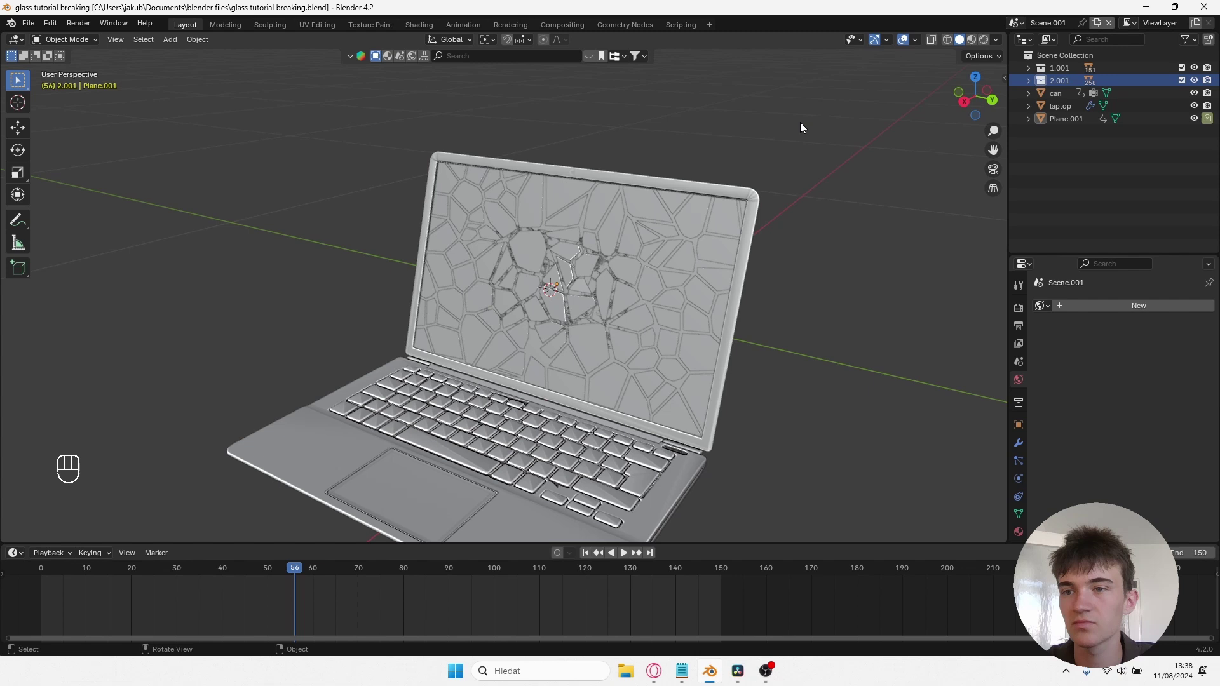
key(ctrl+s)
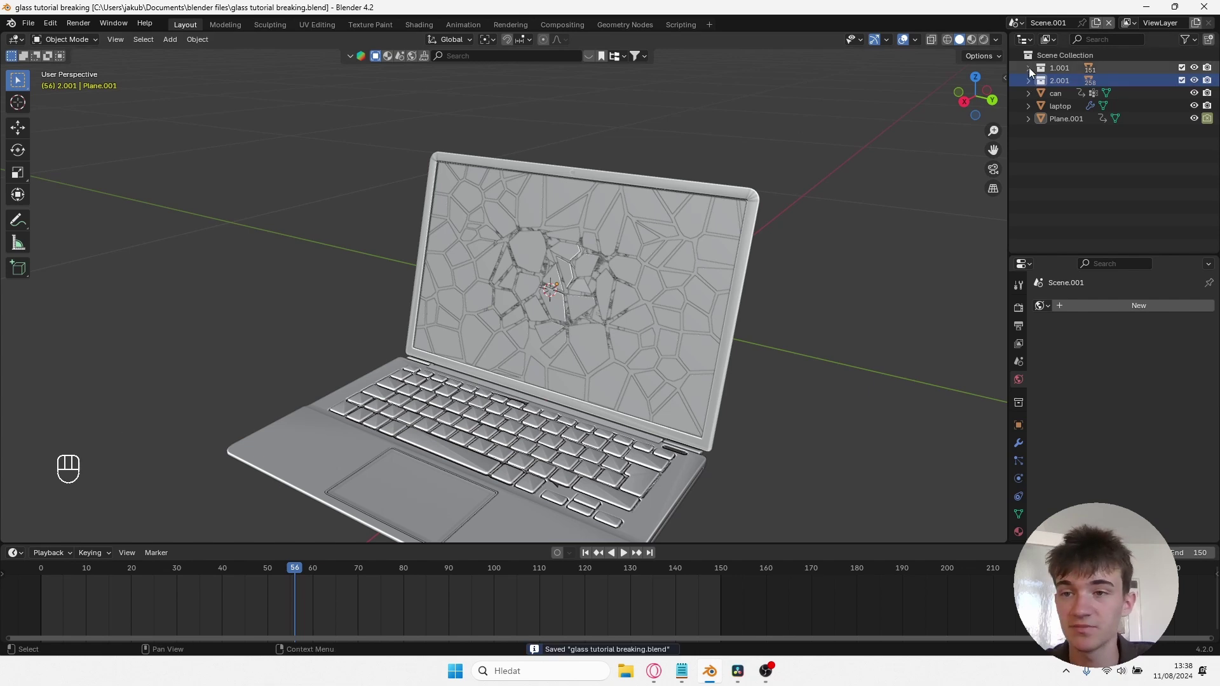
Step: Select the Plane_001_cell shard in collection 1.001 and move to frame 56
click(1028, 67)
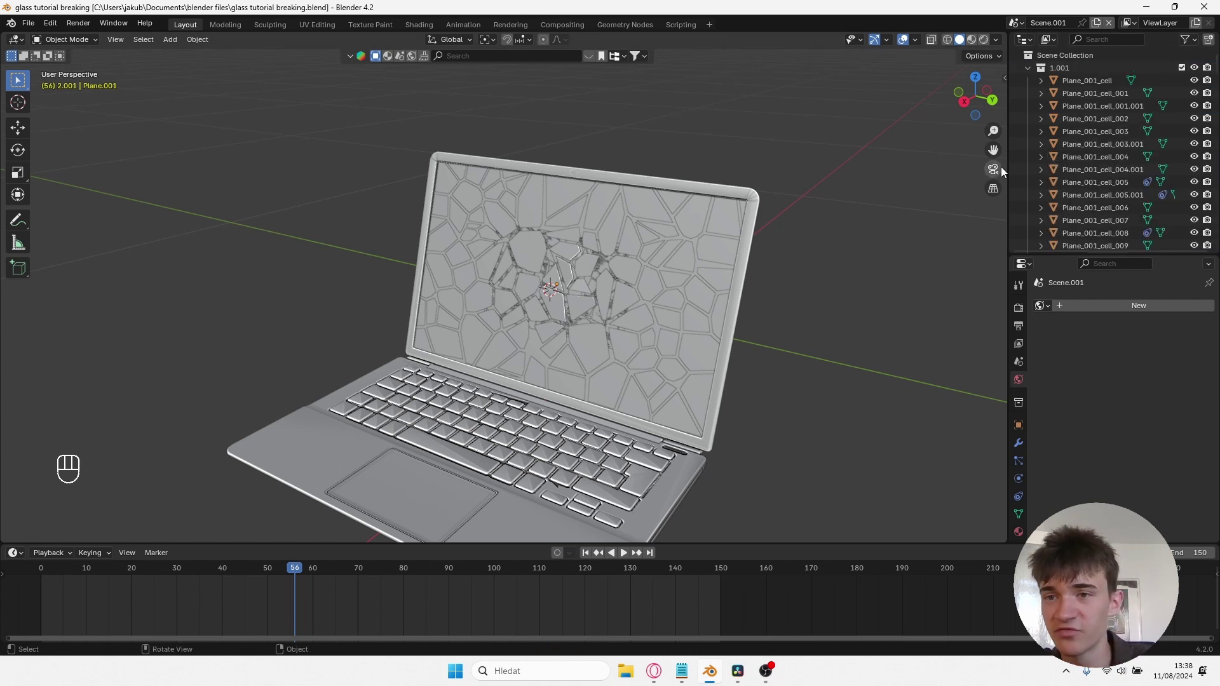
click(1086, 80)
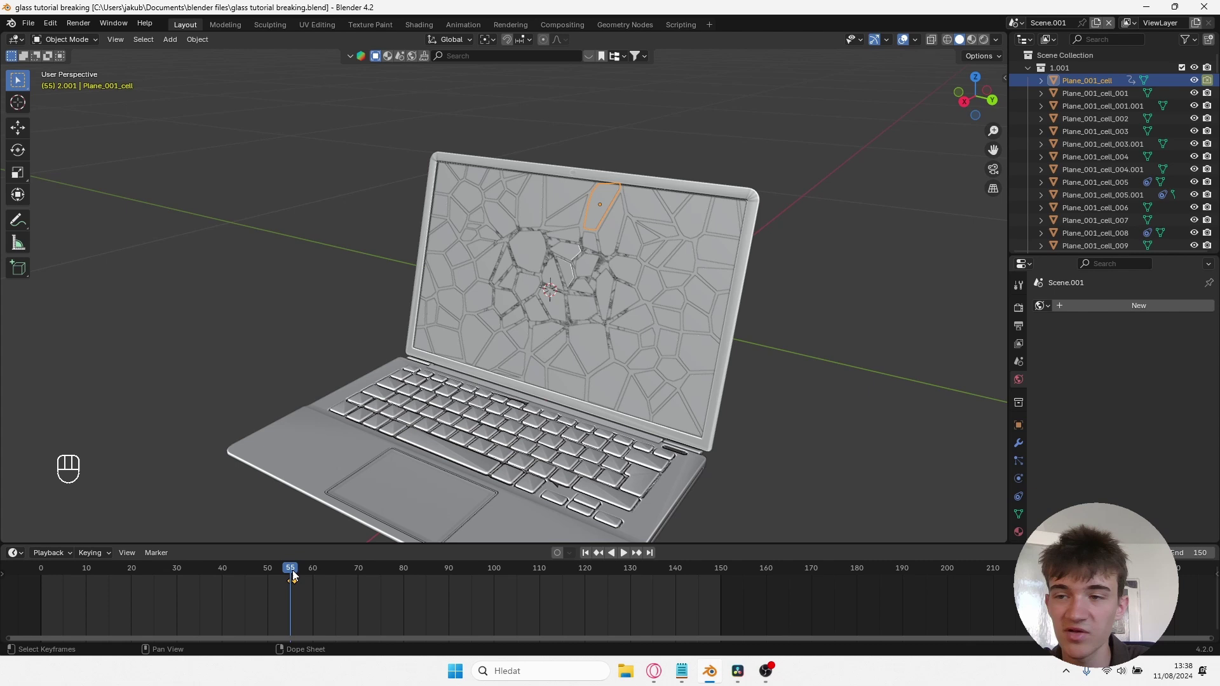
drag(298, 570, 294, 571)
key(ctrl+s)
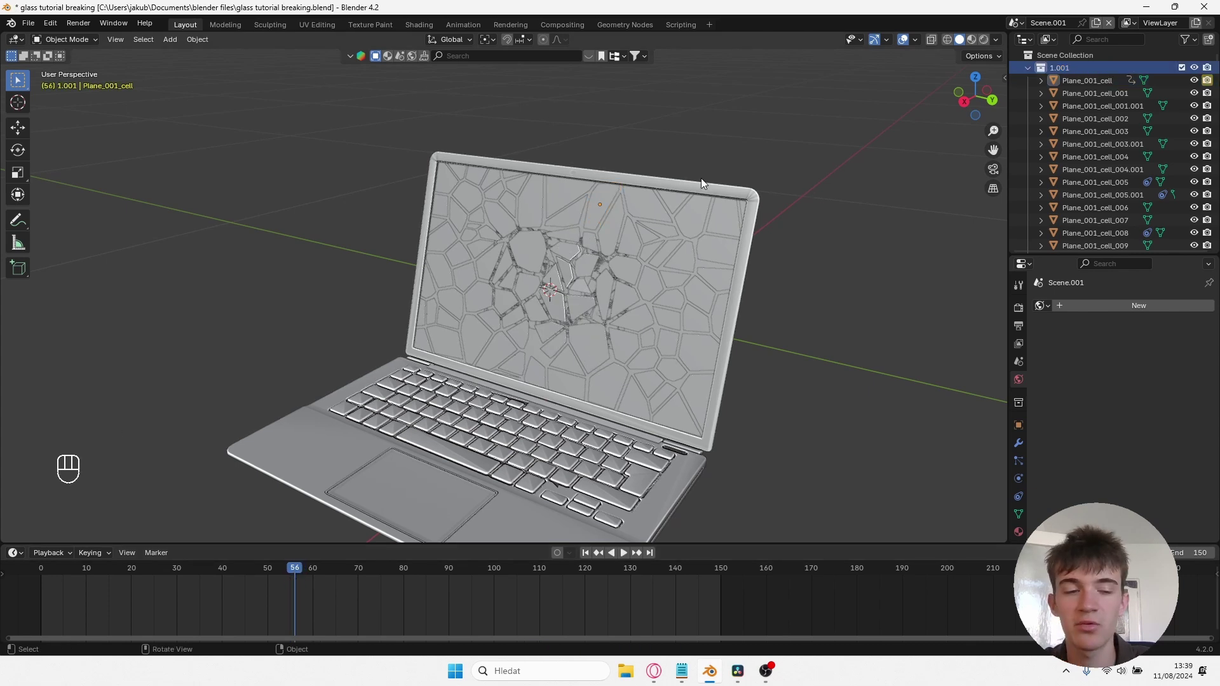
Step: Link Plane_001_cell's animation data to every object in collection 1.001
right_click(1048, 67)
click(987, 145)
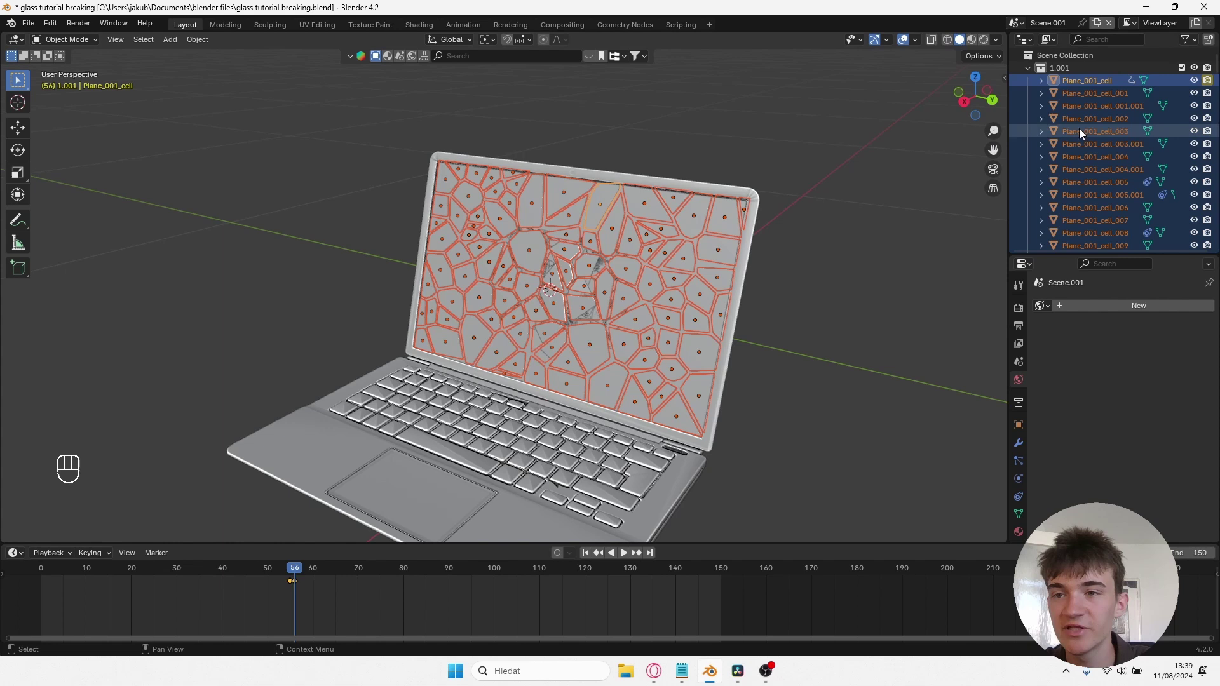
ctrl+click(1095, 79)
ctrl+click(1096, 79)
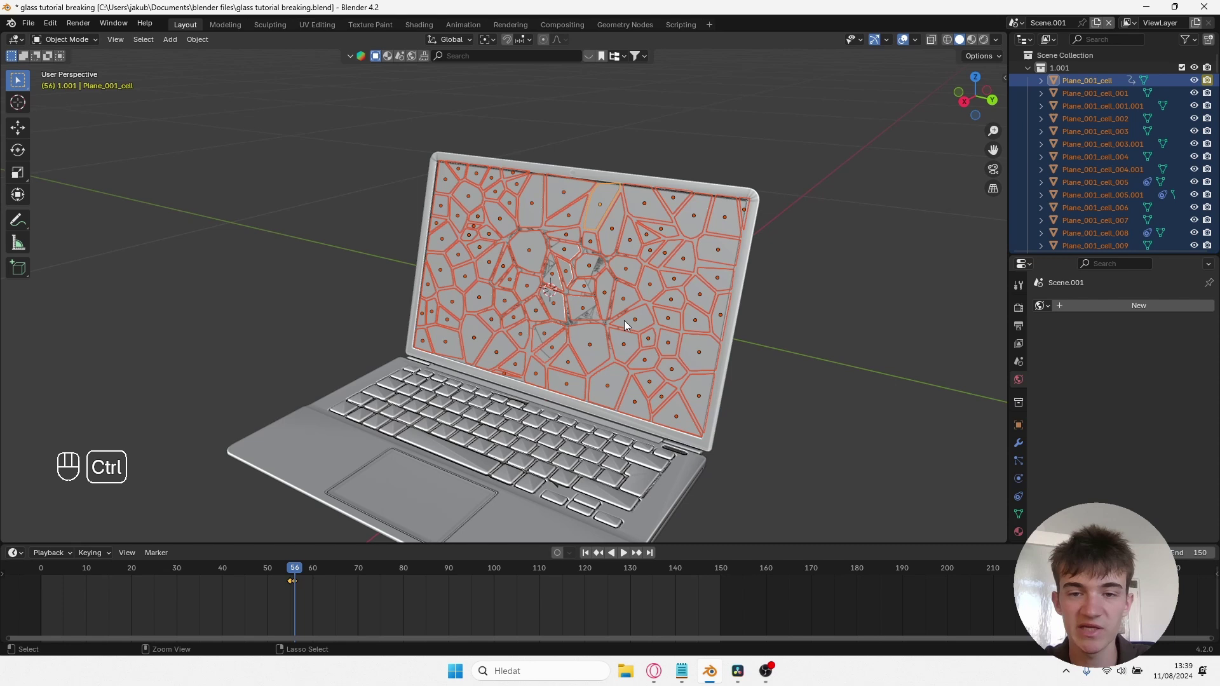
key(ctrl+l)
mouse_move(624, 320)
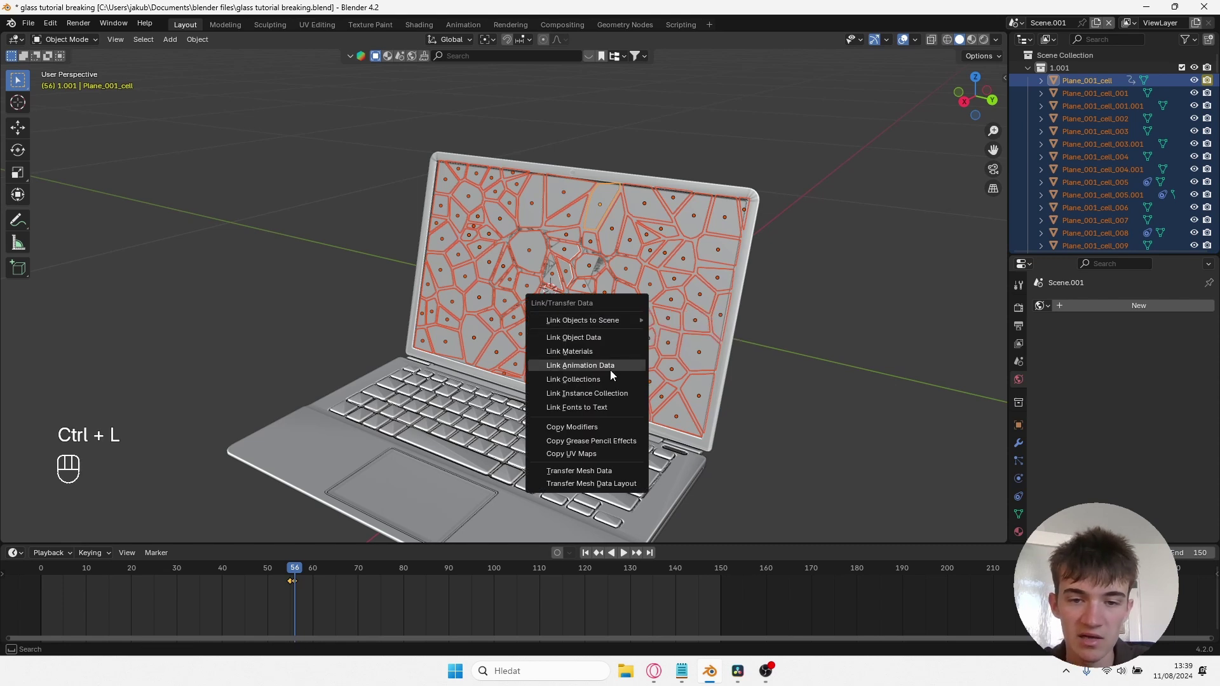
click(611, 367)
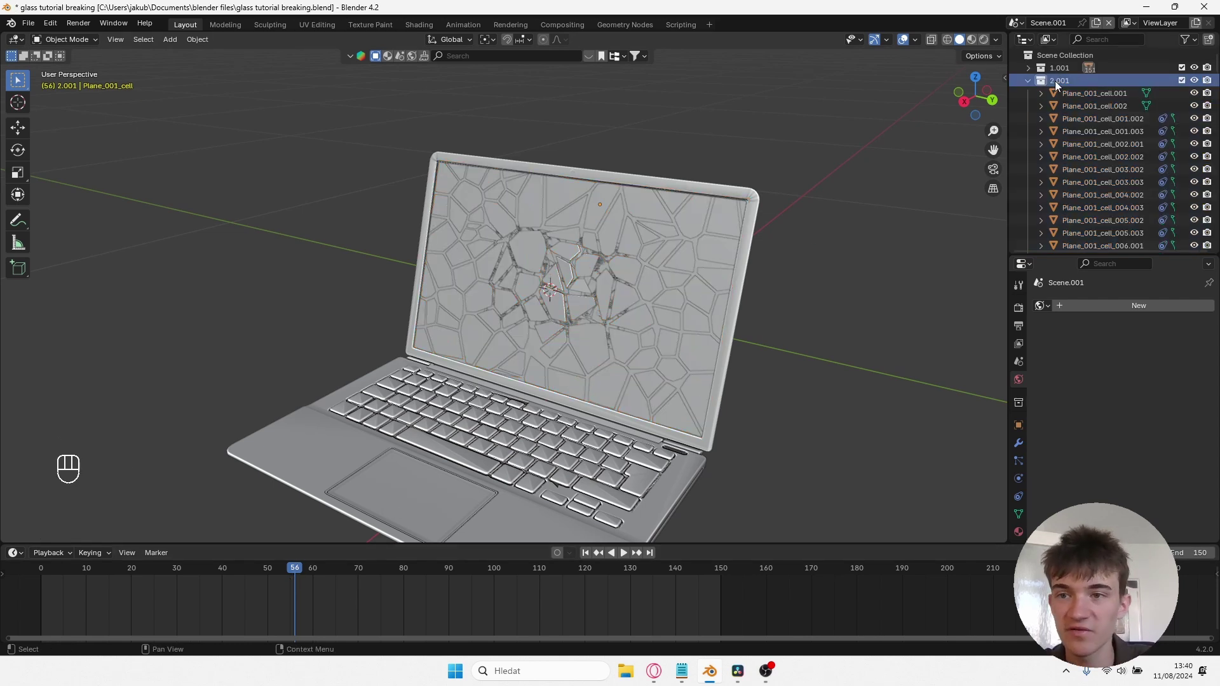
Step: Link Plane_001_cell's animation data to all 2.001 fragments and scrub the timeline to check
right_click(1058, 79)
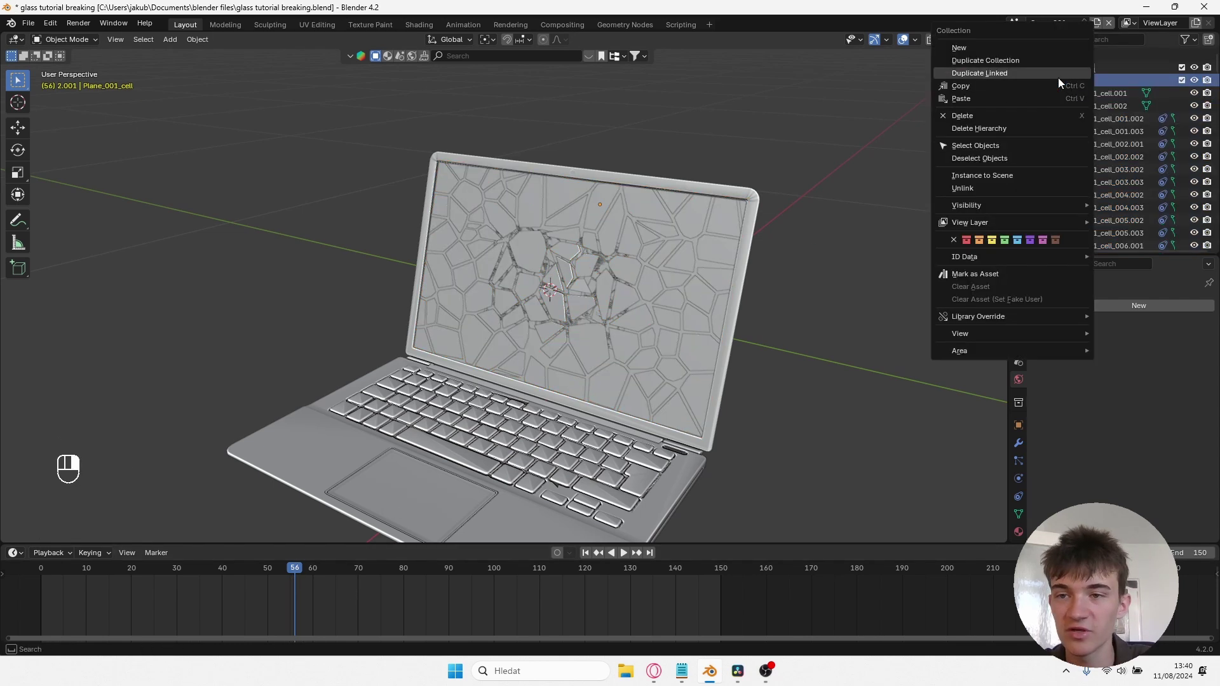
click(1023, 146)
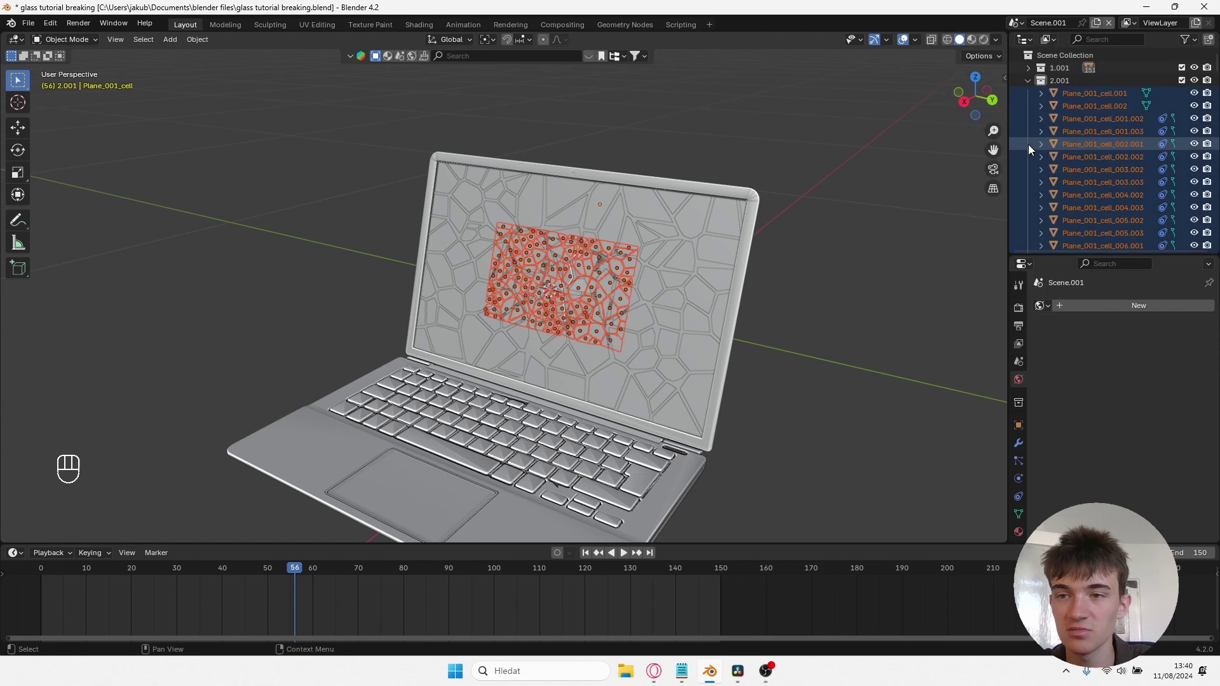
shift+click(1028, 69)
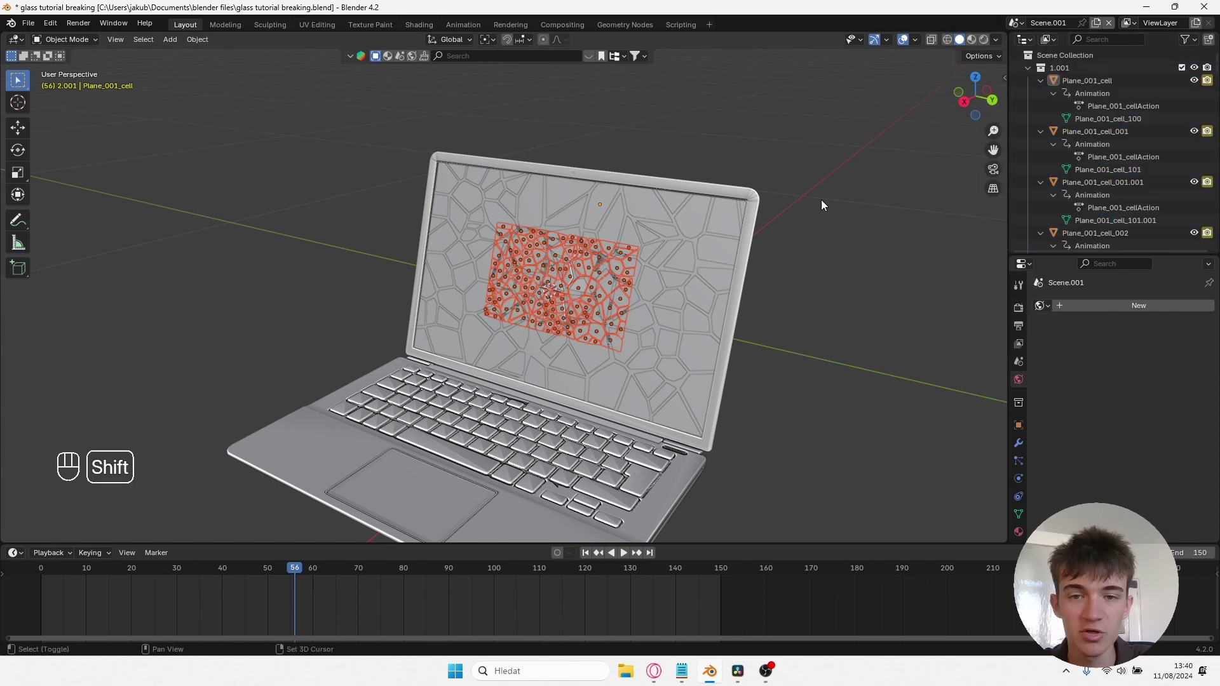
ctrl+click(1115, 80)
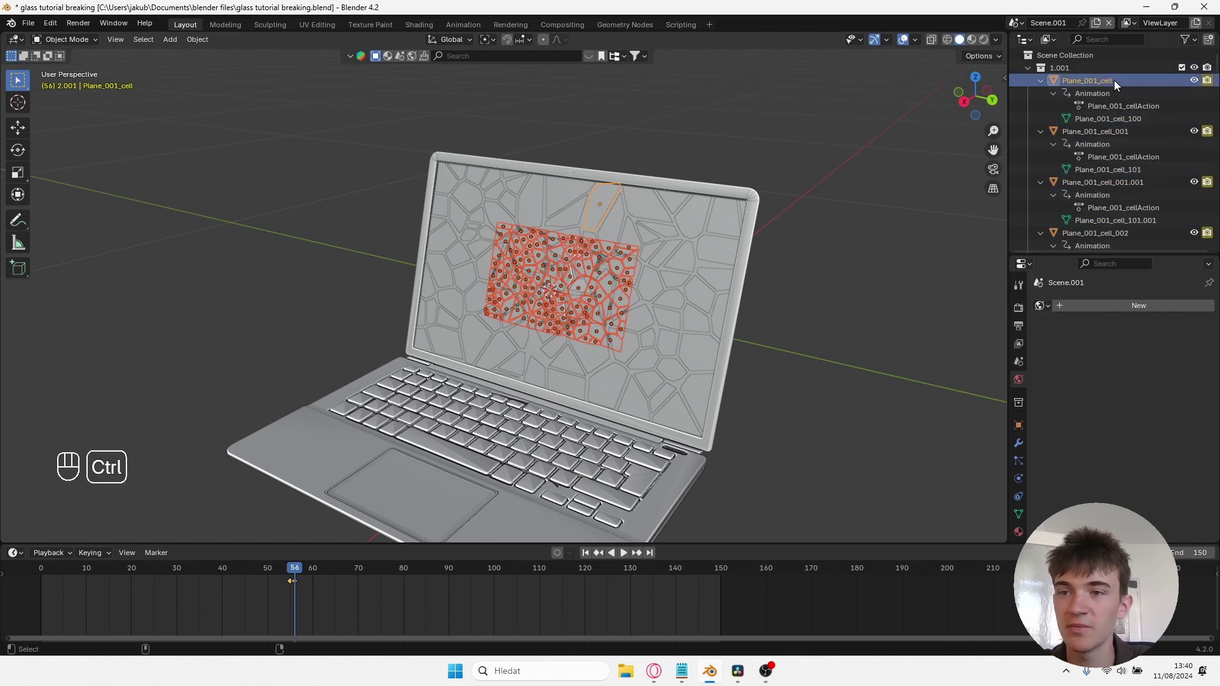
key(ctrl+l)
click(648, 244)
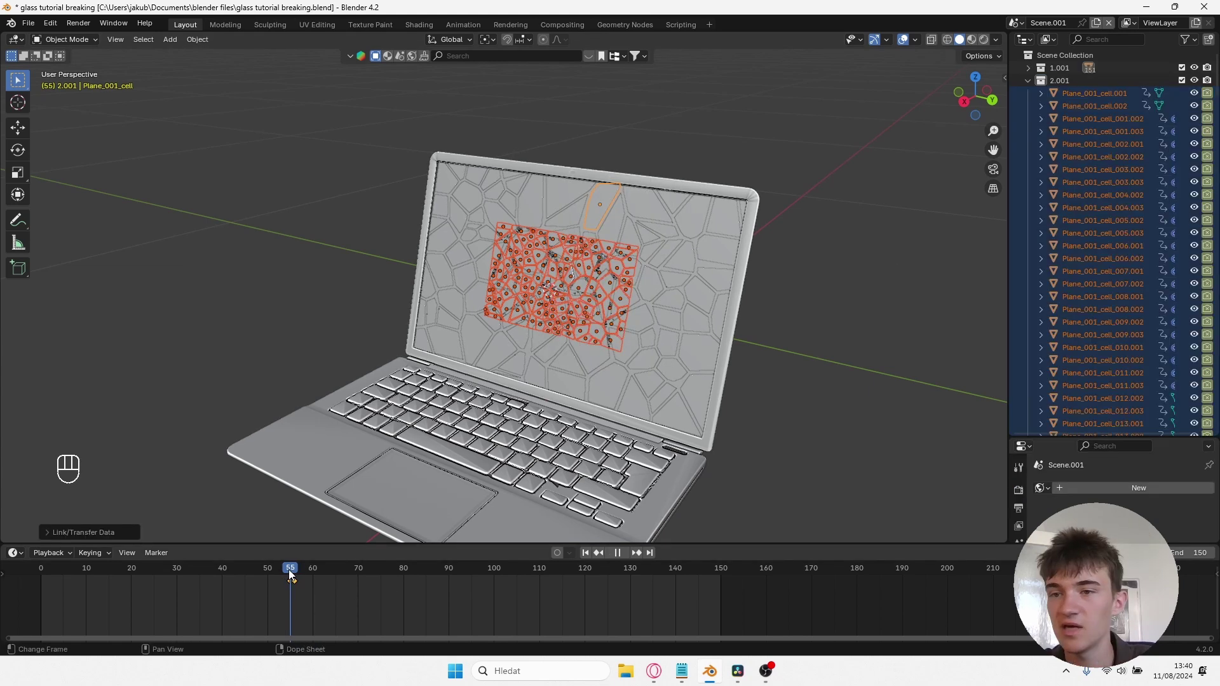
drag(289, 569, 312, 575)
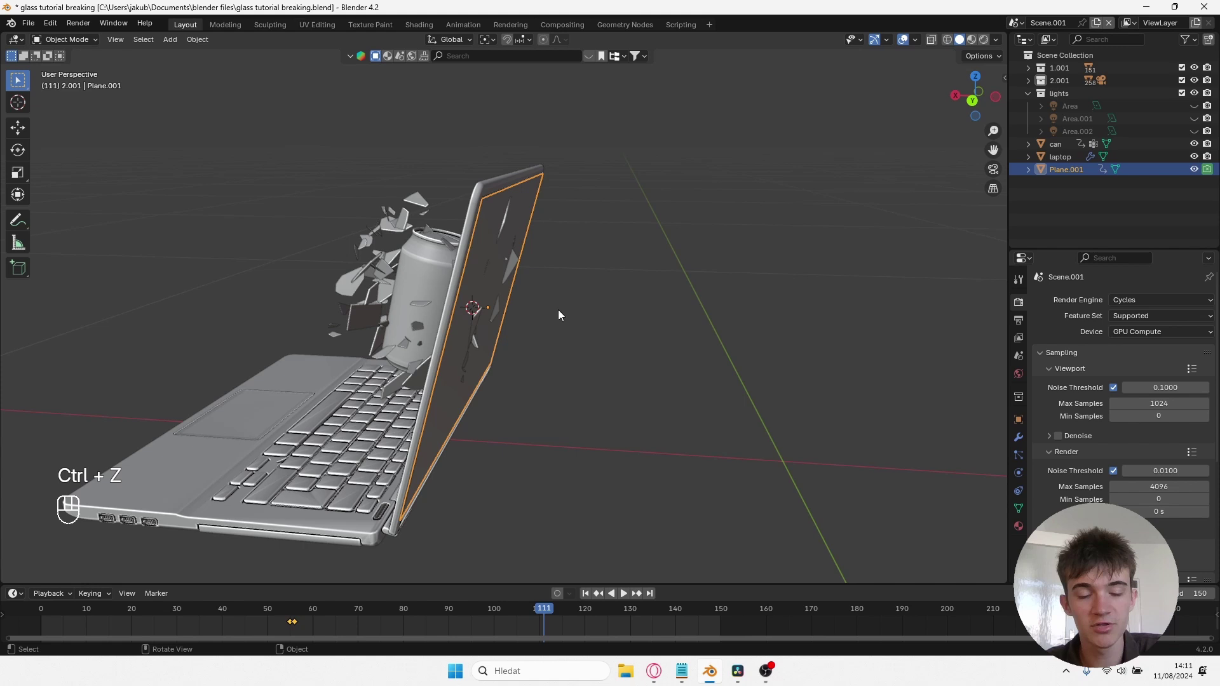
Step: Shift Plane.001 along X and duplicate it as a copy offset along X
key(g)
key(x)
key(shift)
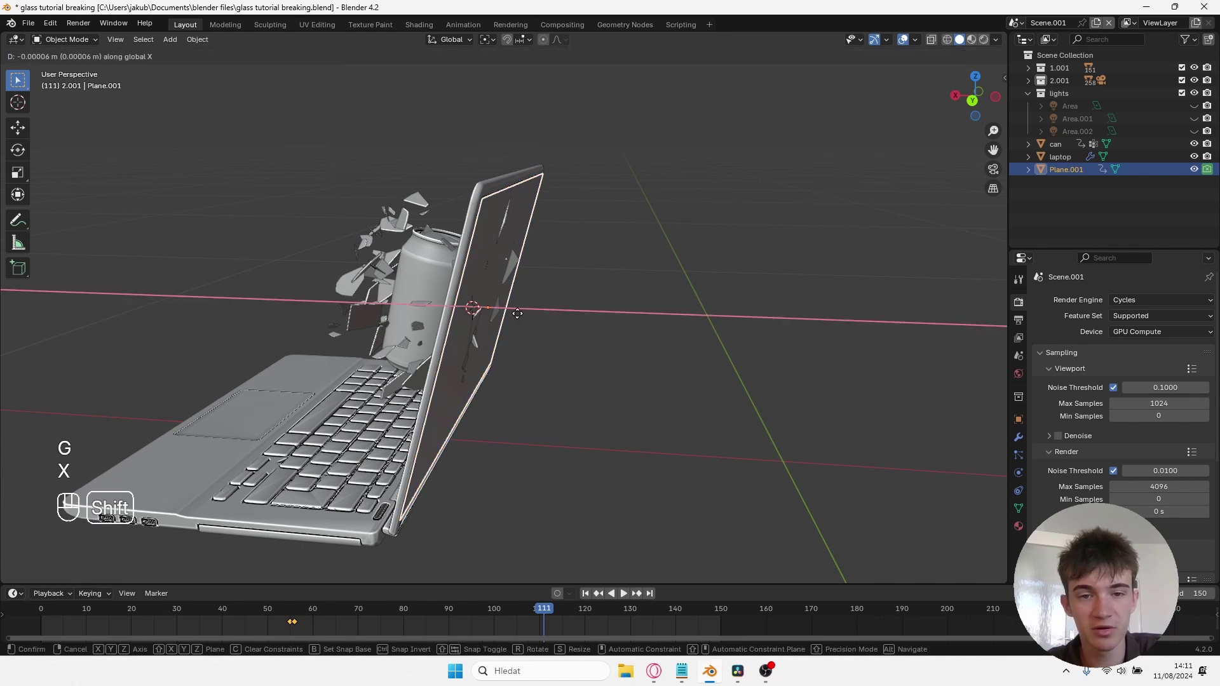
click(533, 314)
key(shift+d)
key(y)
key(x)
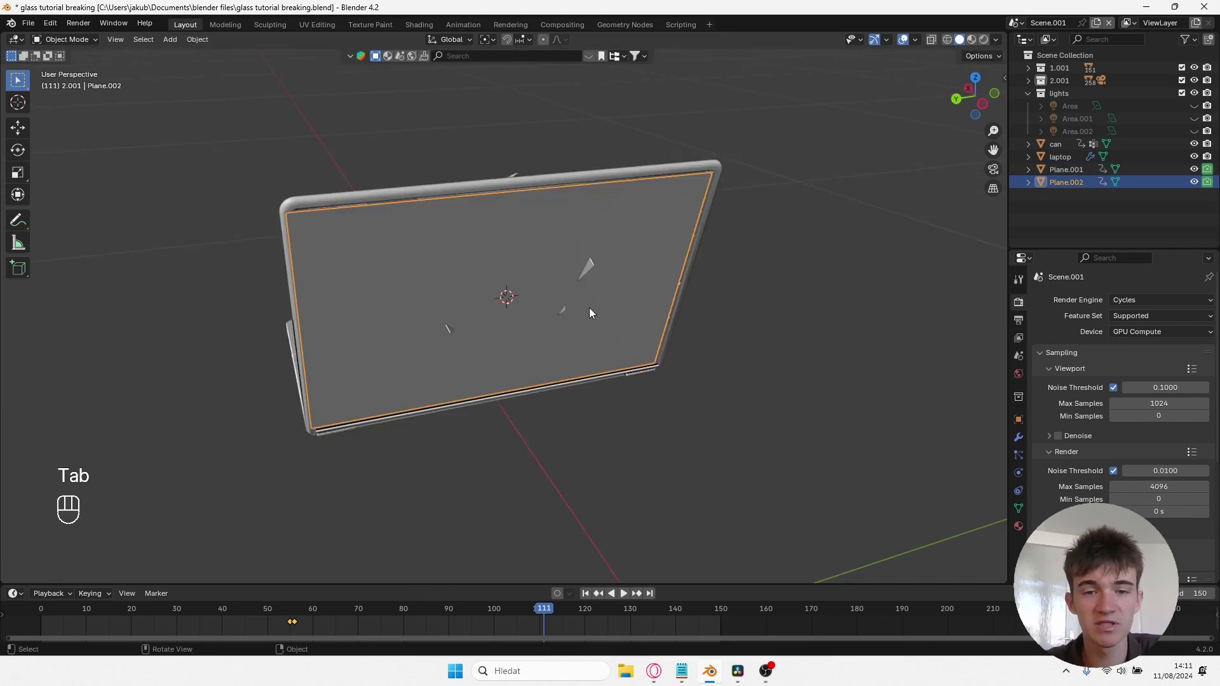
middle_drag(589, 308, 533, 267)
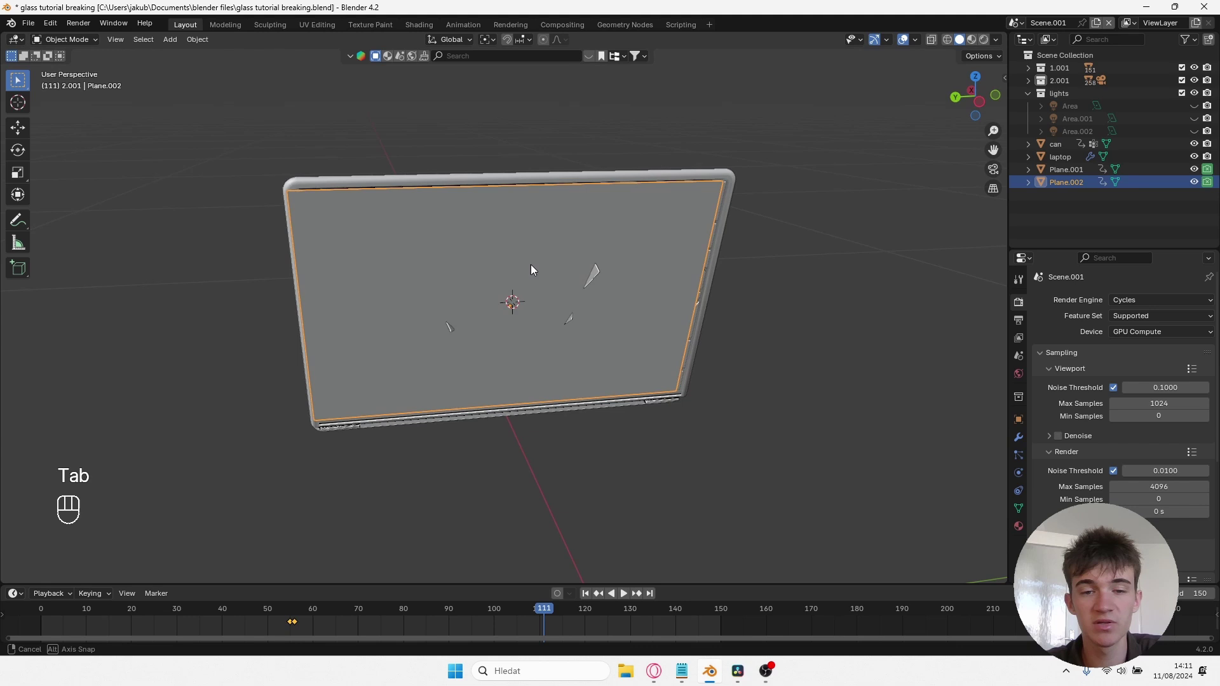
Step: Delete the duplicate plane's central faces to cut a rectangular hole
key(Tab)
scroll(541, 299, up, 3)
key(x)
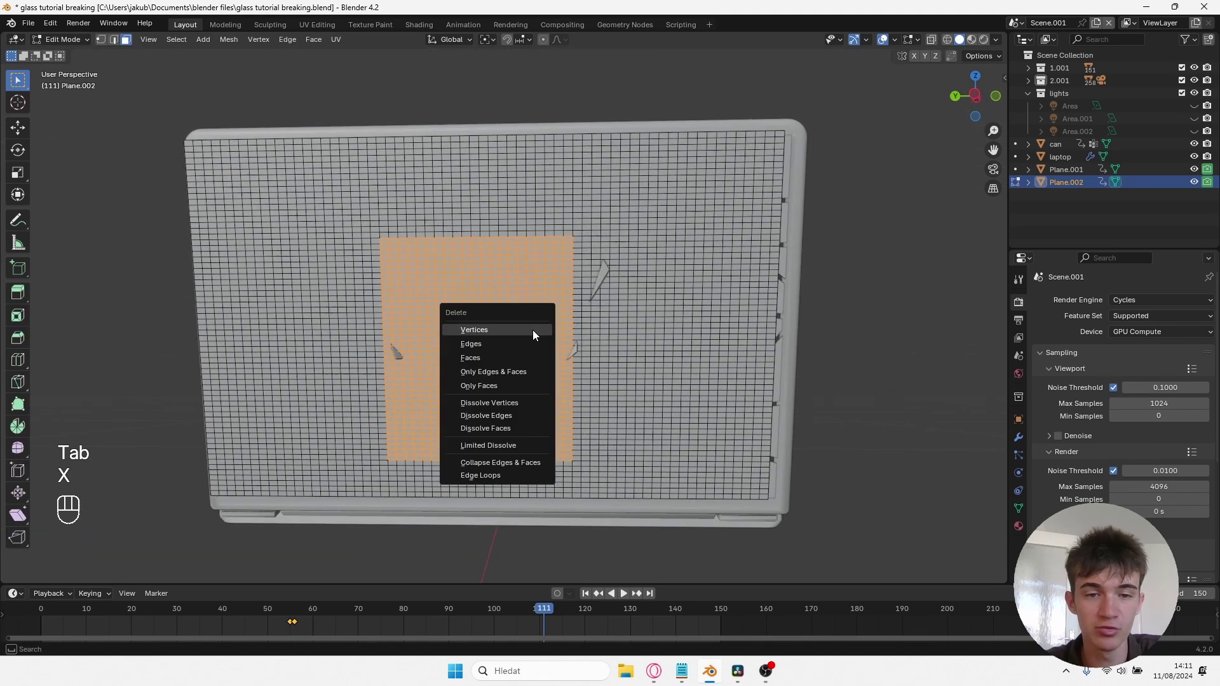
click(507, 358)
key(Tab)
key(ctrl+s)
key(ctrl+s)
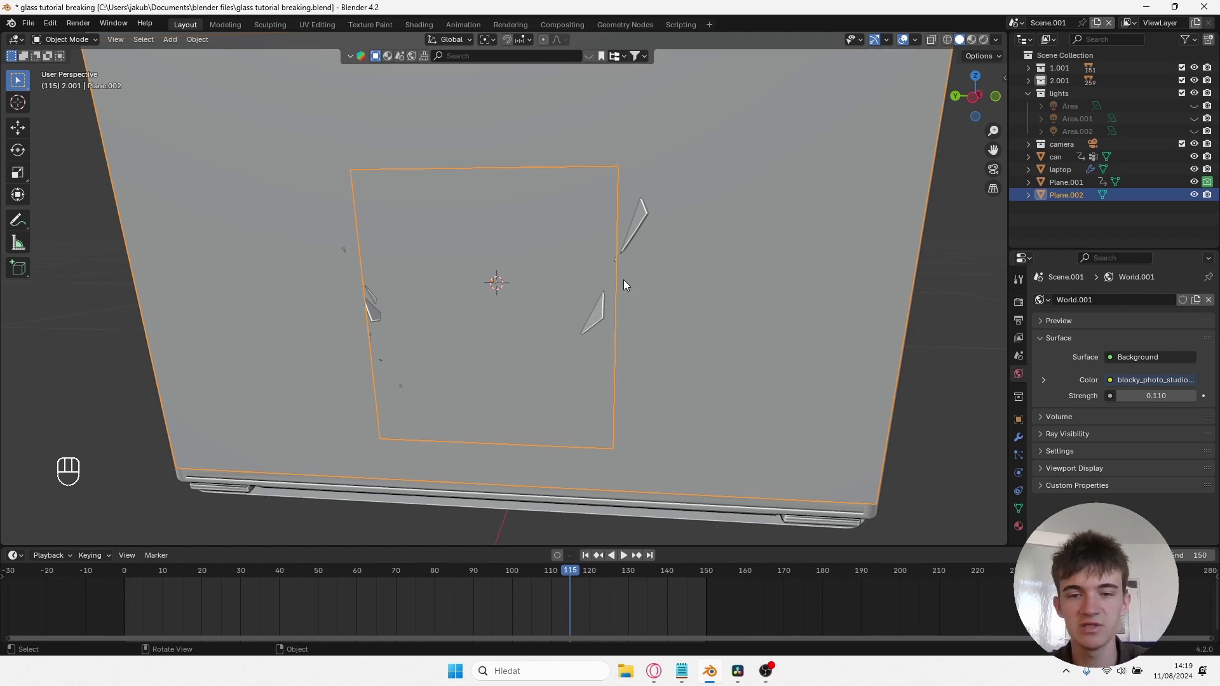
Step: Enable proportional editing and dent vertices on the hole's top edge and right side
key(Tab)
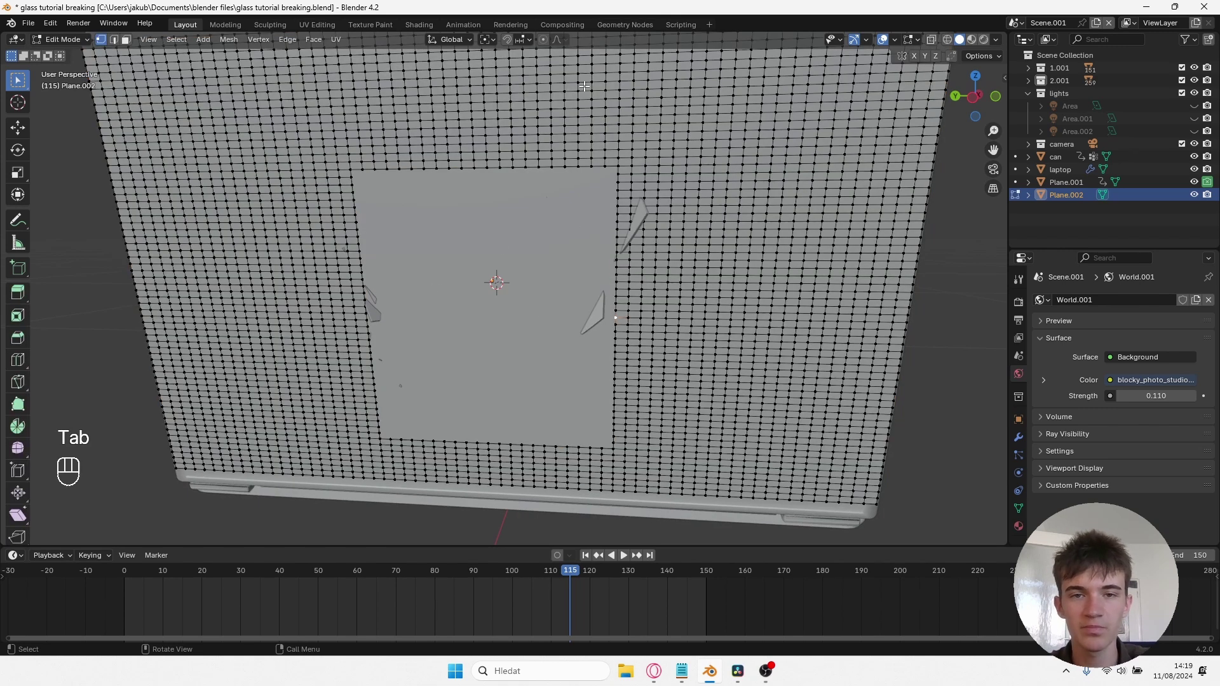
click(543, 39)
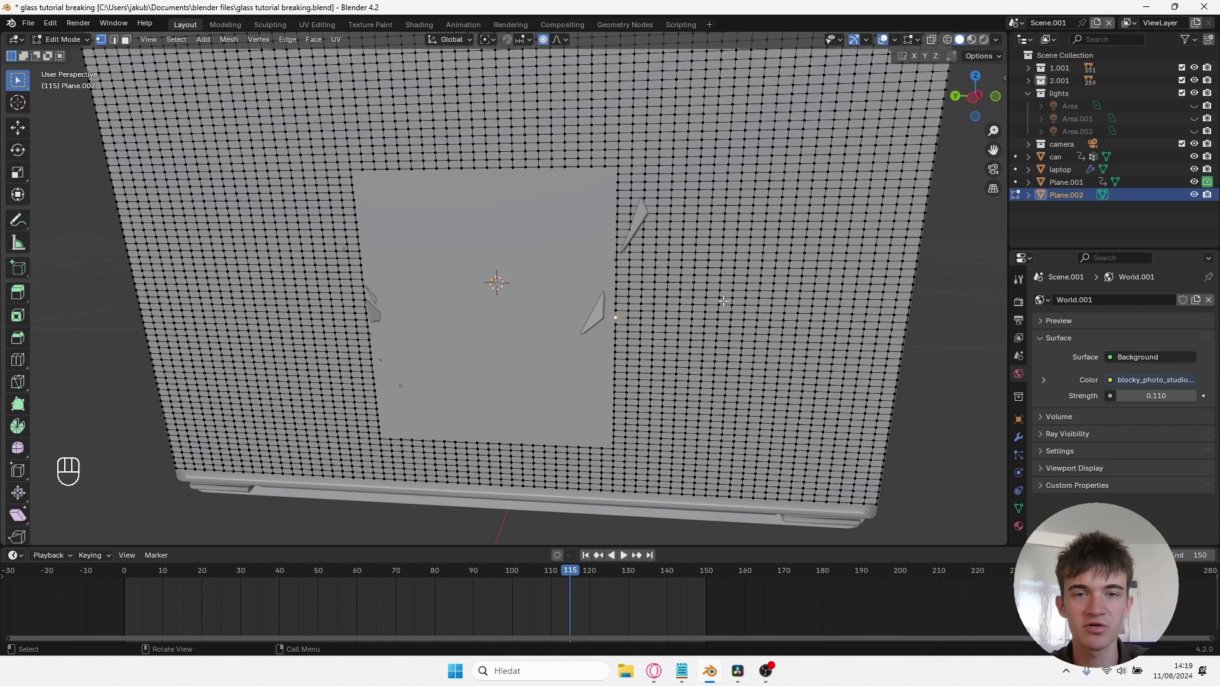
key(g)
key(y)
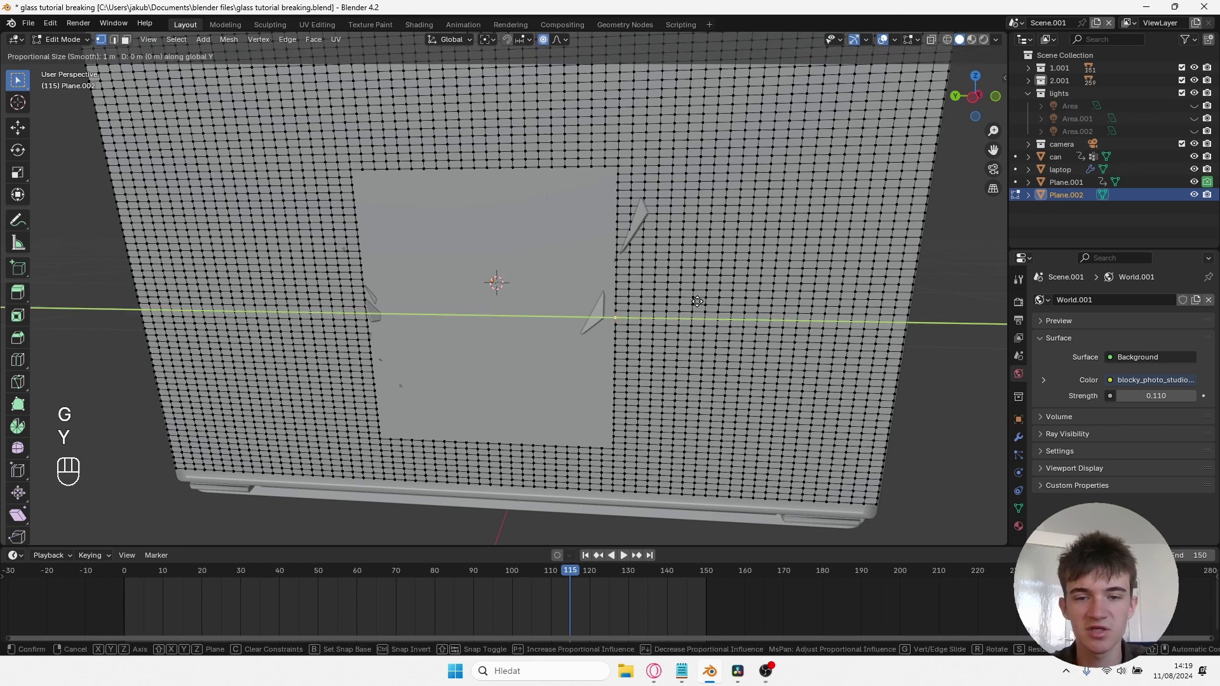
click(692, 308)
click(483, 168)
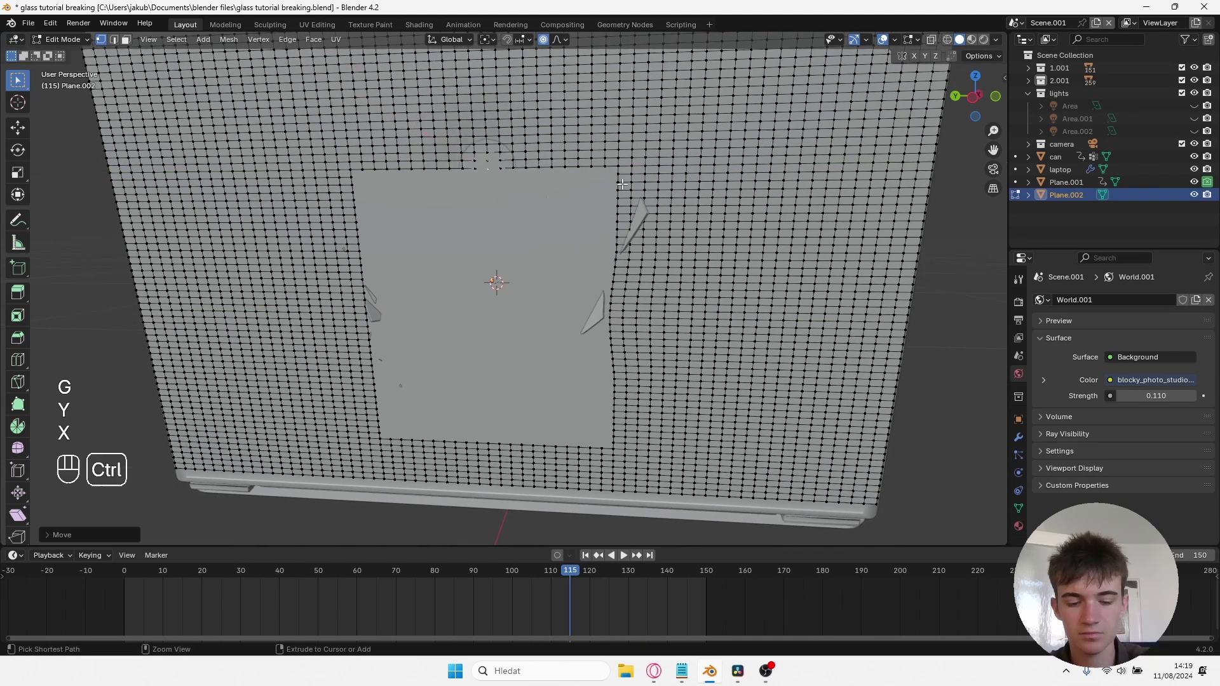
key(g)
key(z)
click(618, 167)
key(g)
key(z)
click(613, 412)
Step: Warp vertices along the hole's bottom and left edges into a jagged outline
key(g)
key(y)
key(g)
key(y)
key(x)
key(z)
click(380, 417)
key(g)
key(y)
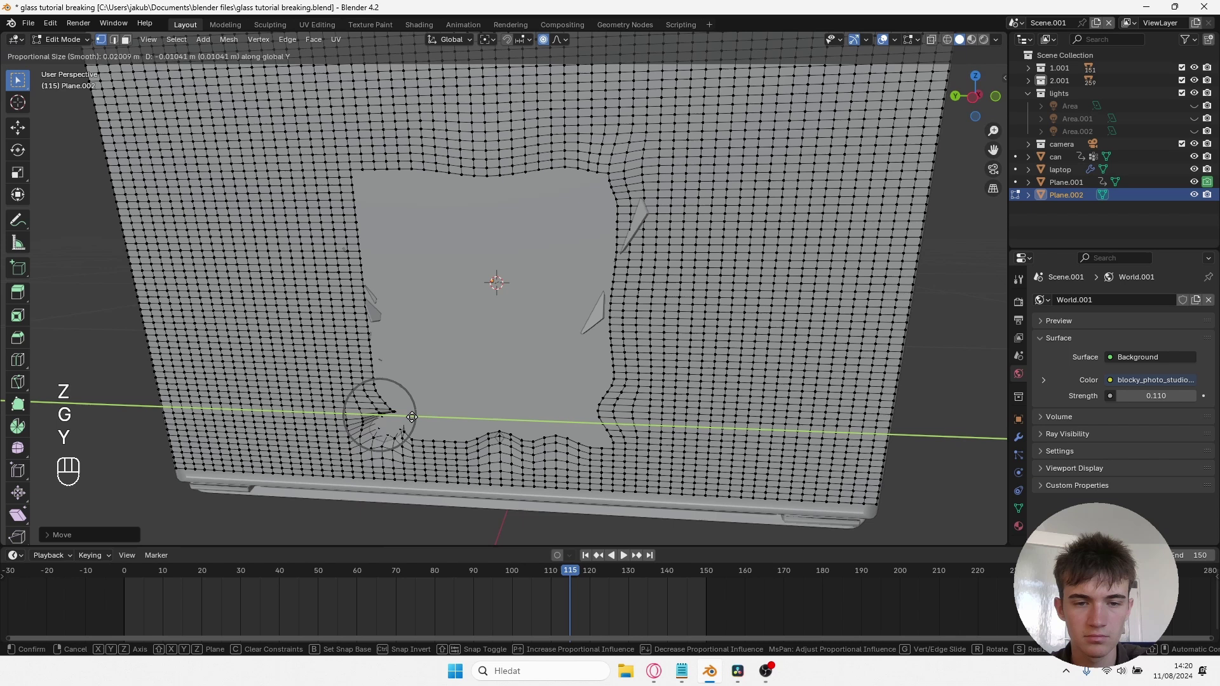
Step: Finish warping the hole's top edge vertices and return to Object Mode
key(g)
key(x)
key(y)
click(368, 244)
key(g)
key(y)
key(g)
key(z)
key(Tab)
Step: Save the file and reframe the viewport around the laptop
key(ctrl+s)
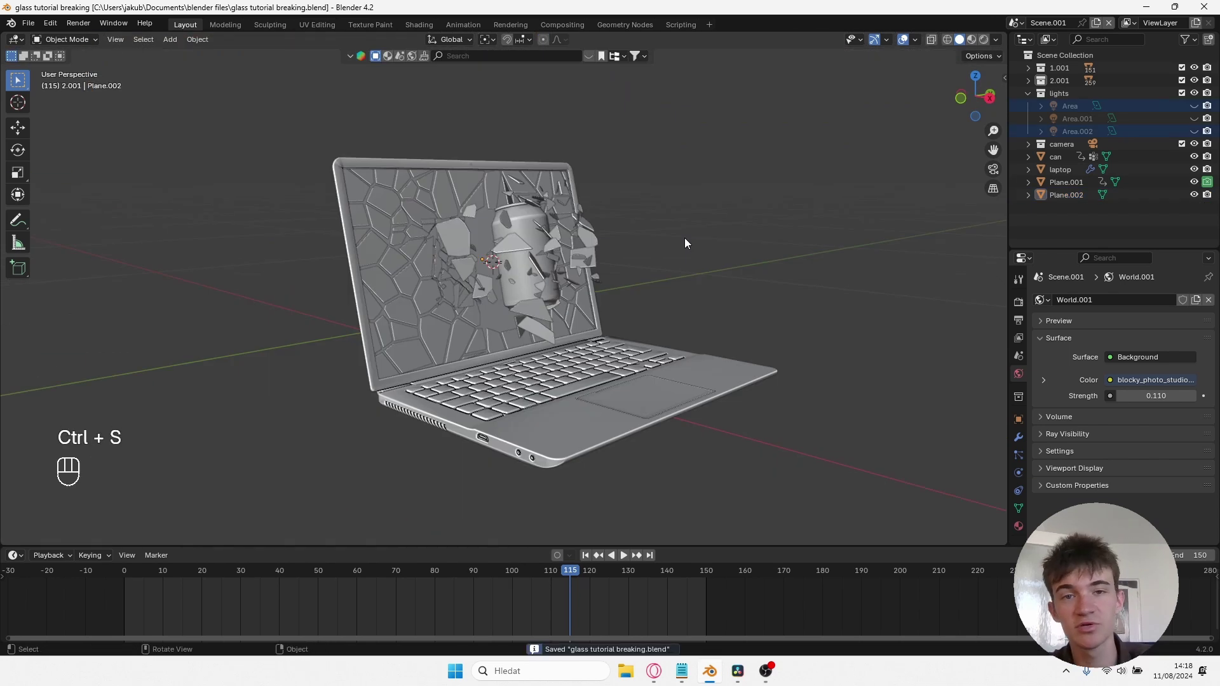
scroll(684, 238, down, 2)
middle_drag(736, 279, 730, 288)
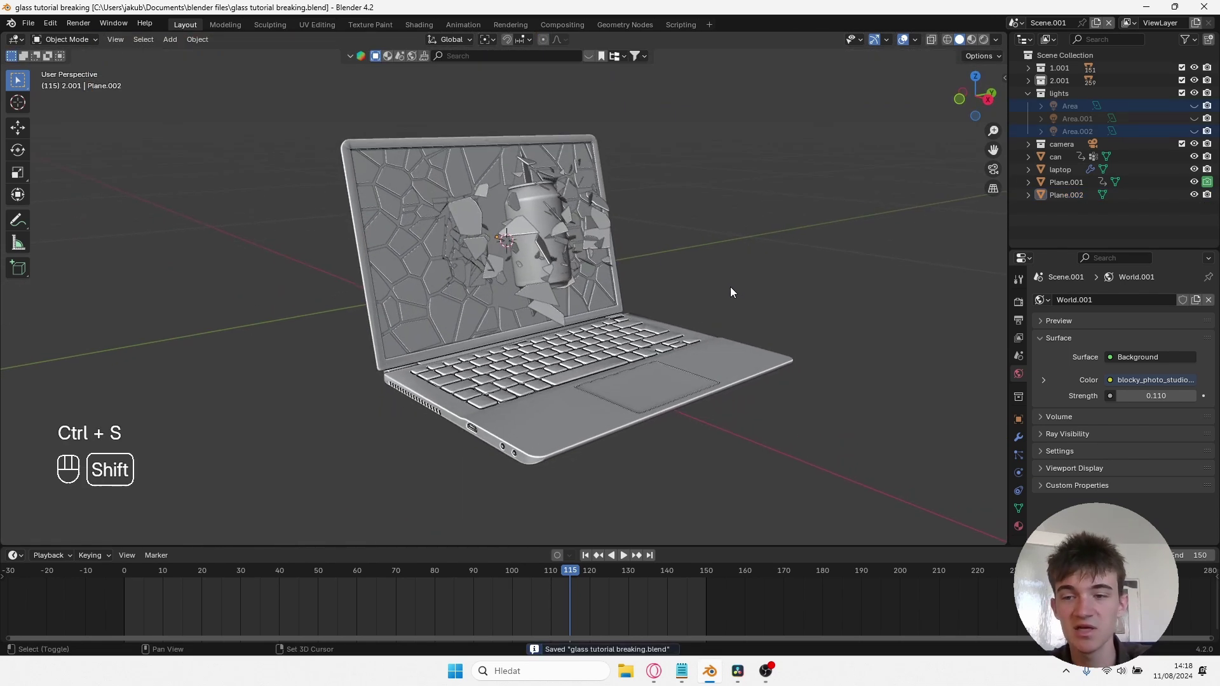
shift+middle_drag(690, 238, 682, 244)
key(ctrl+s)
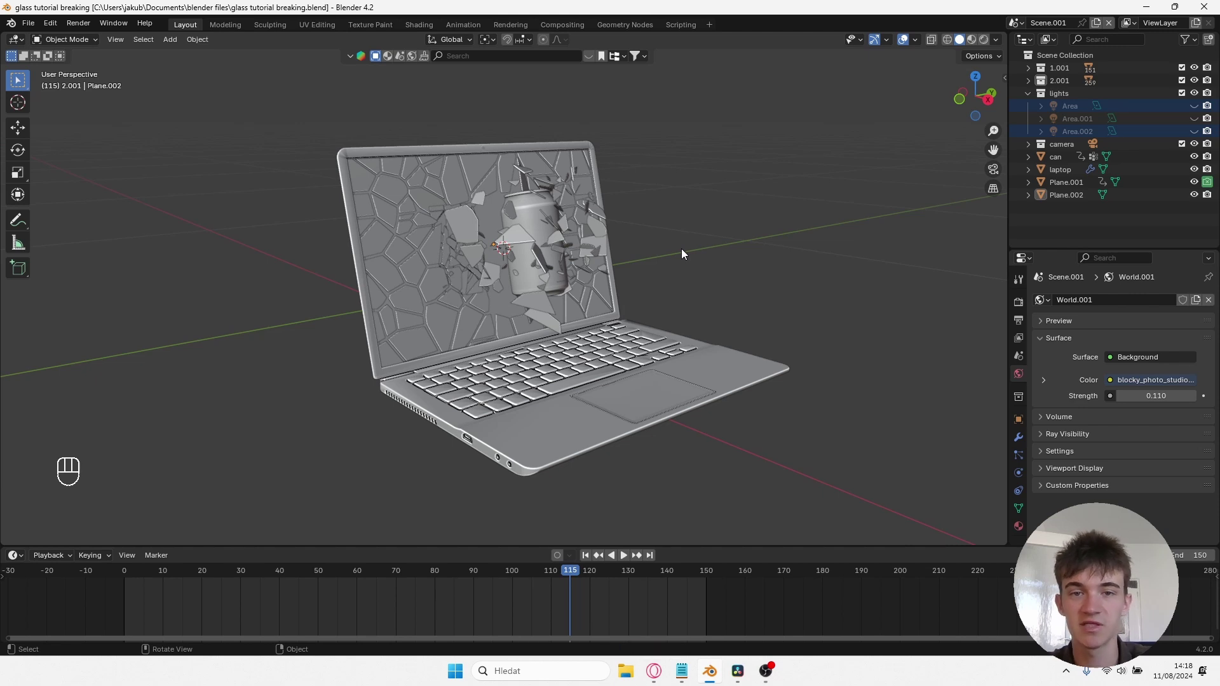
key(ctrl+s)
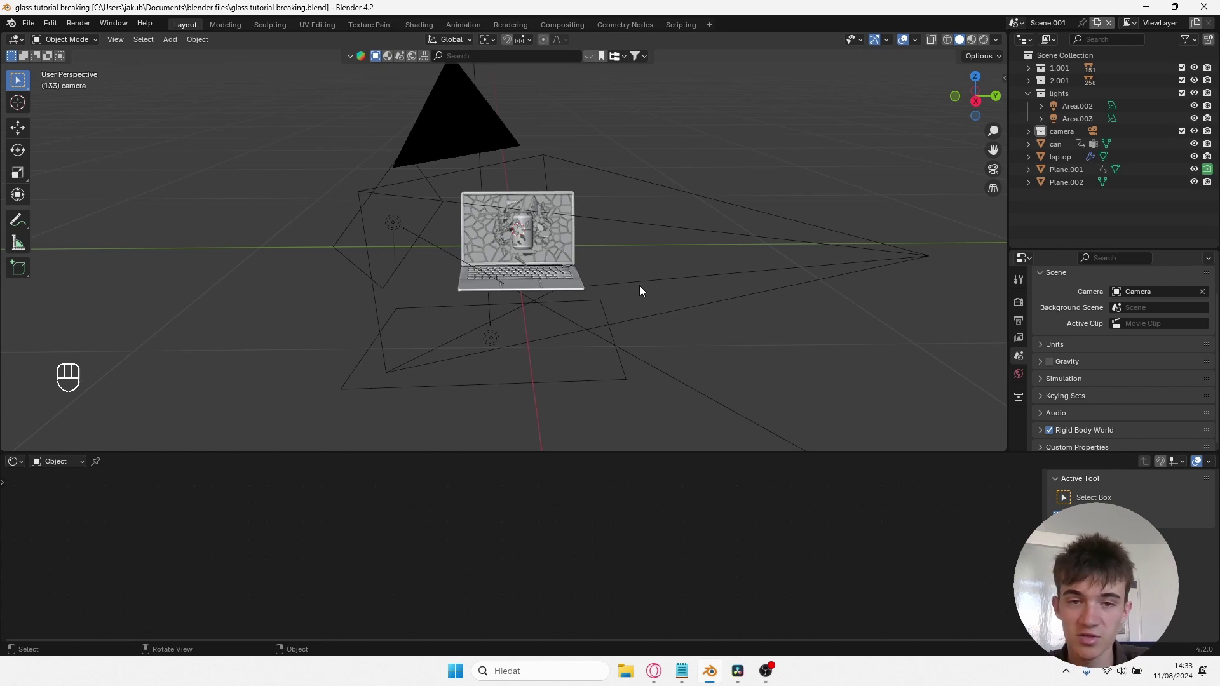
key(ctrl+s)
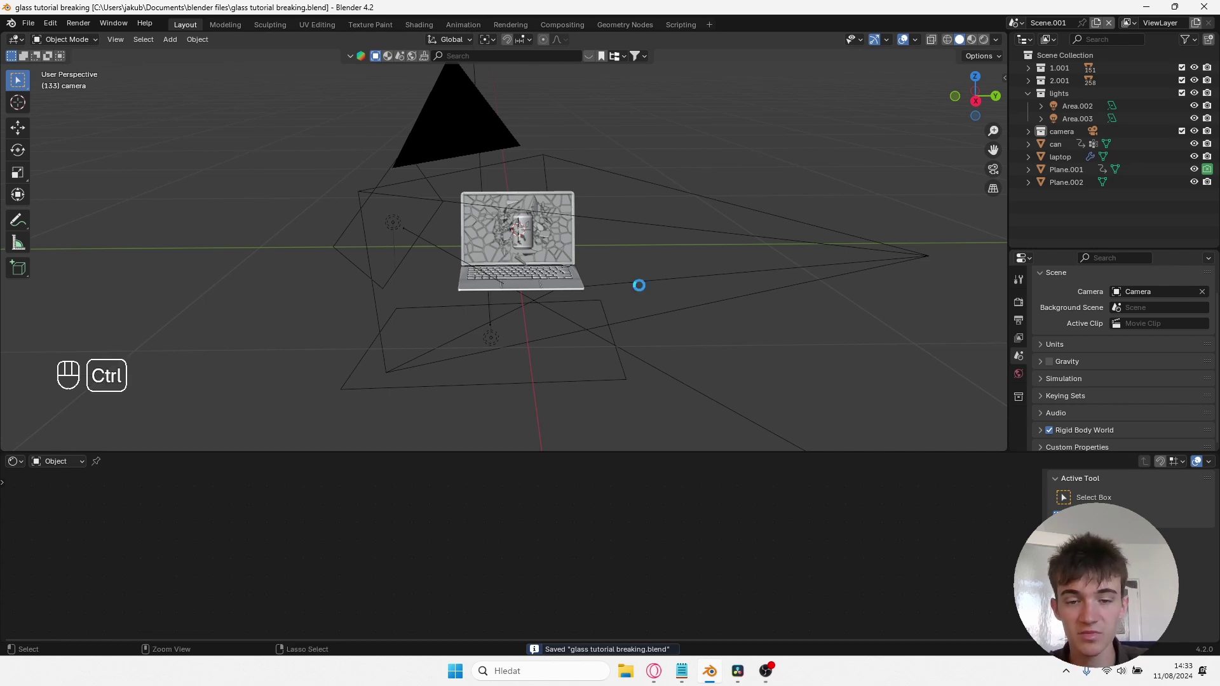
key(ctrl+s)
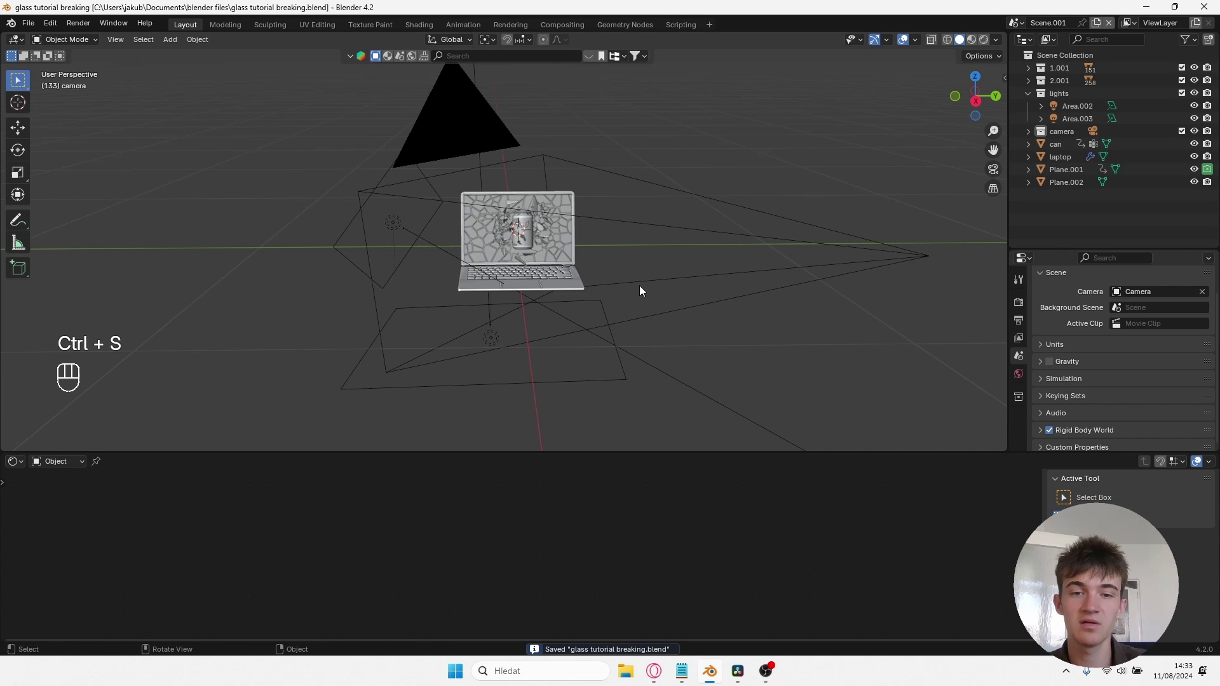